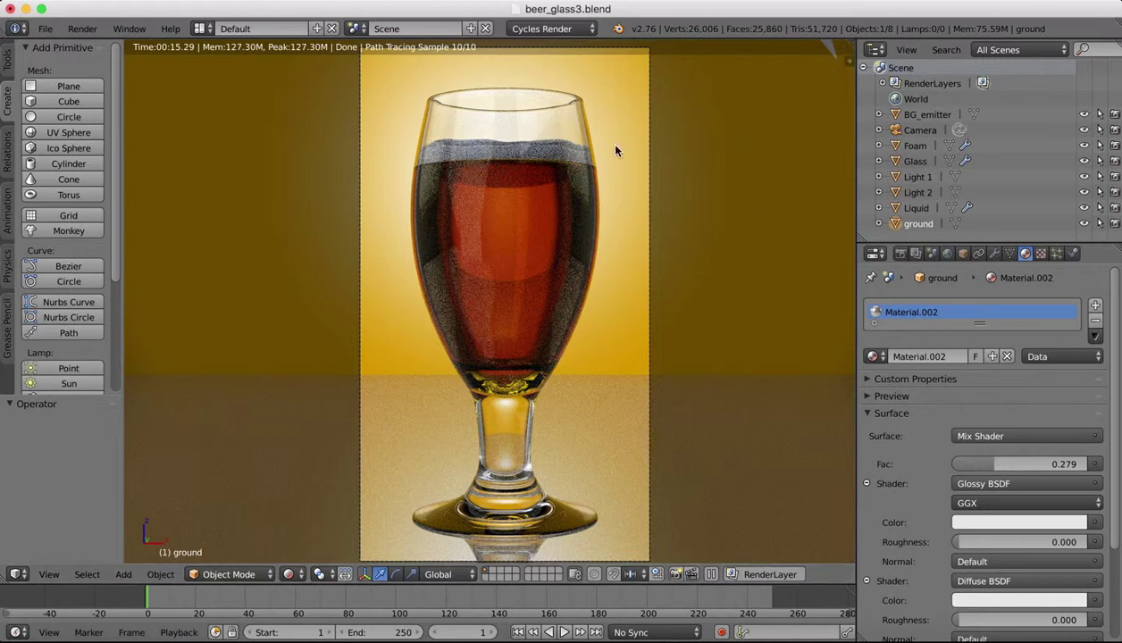
Switch to Solid shading, enter Edit Mode on Glass, and hide the mesh normals display.
{"action": "left_click", "coordinate": [289, 574]}
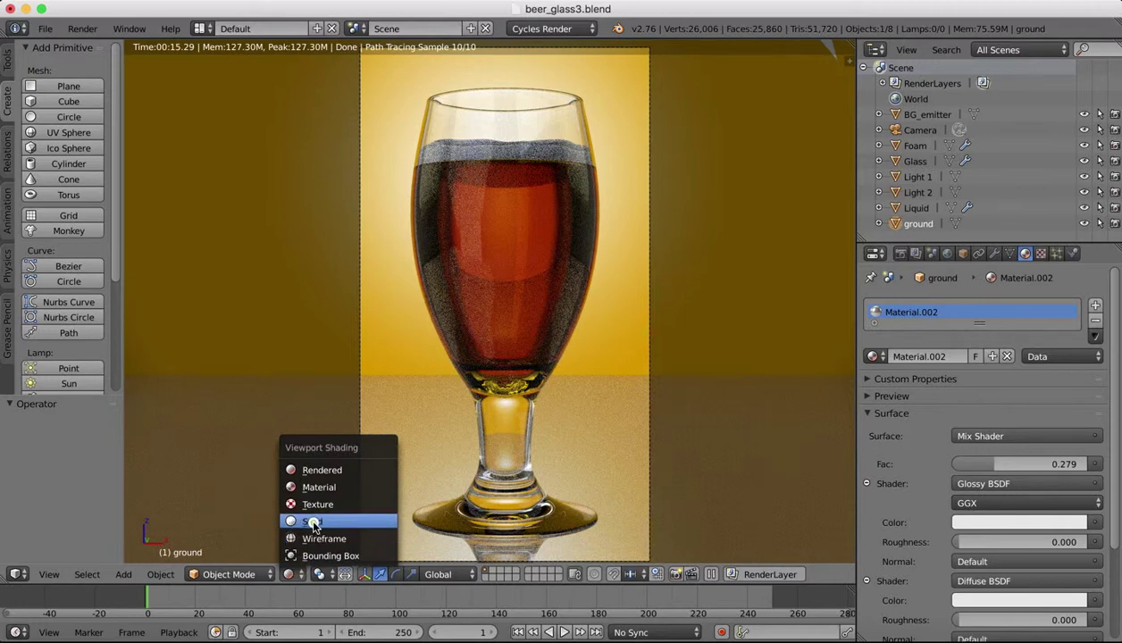
{"action": "left_click", "coordinate": [311, 522]}
{"action": "scroll", "coordinate": [516, 195], "scroll_direction": "down", "scroll_amount": 10}
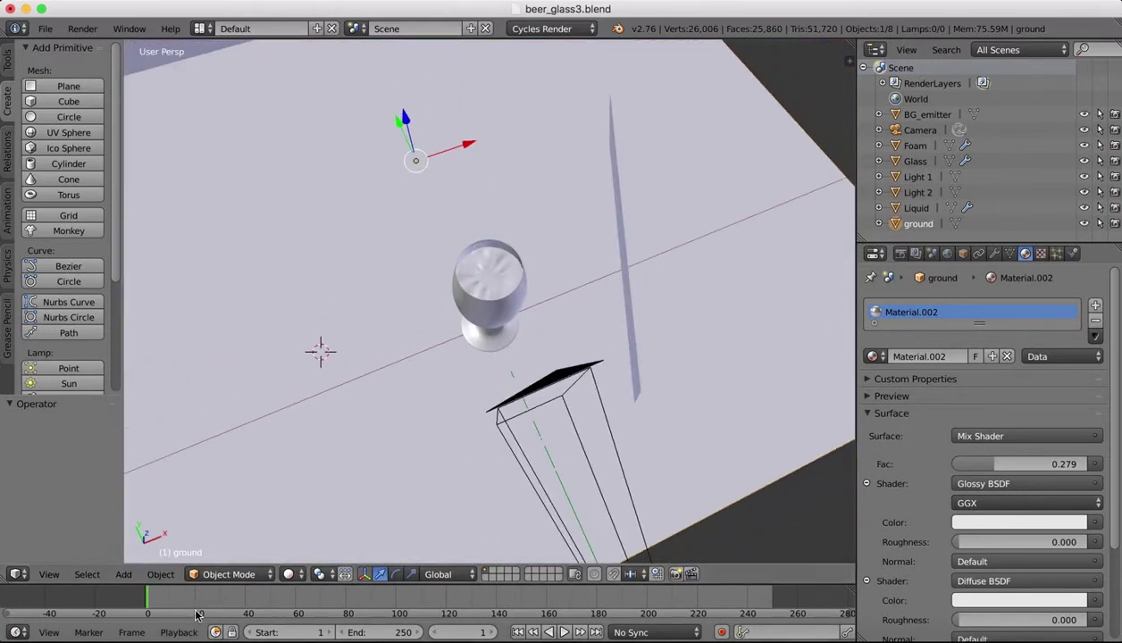
{"action": "right_click", "coordinate": [498, 321]}
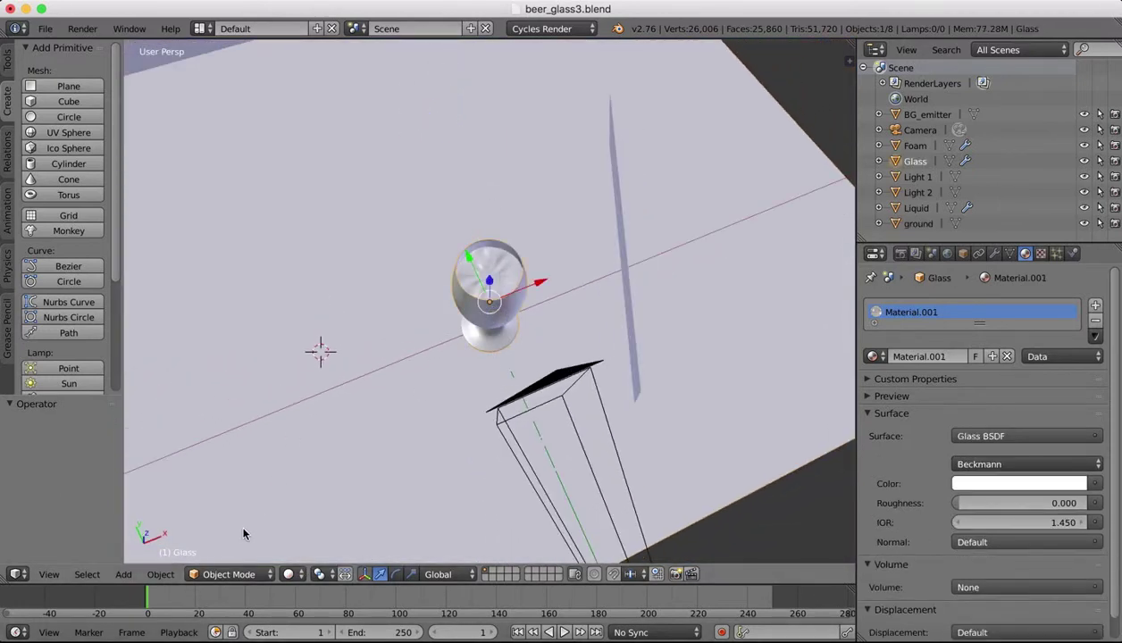
{"action": "key", "text": "Tab"}
{"action": "middle_click_drag", "start_coordinate": [451, 286], "coordinate": [464, 226]}
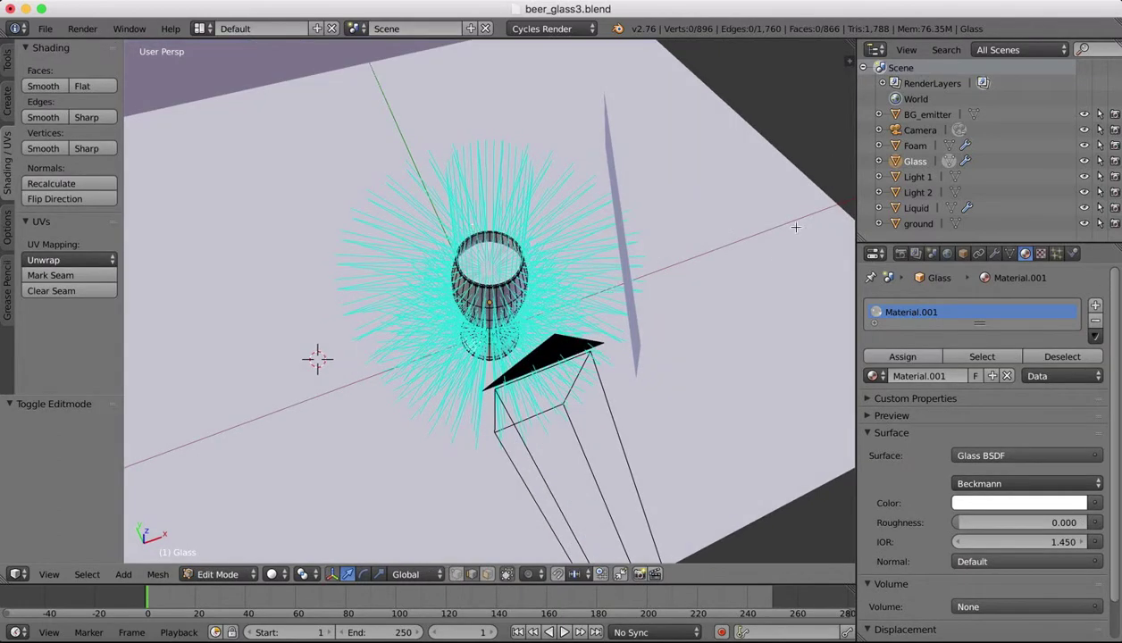
{"action": "key", "text": "n"}
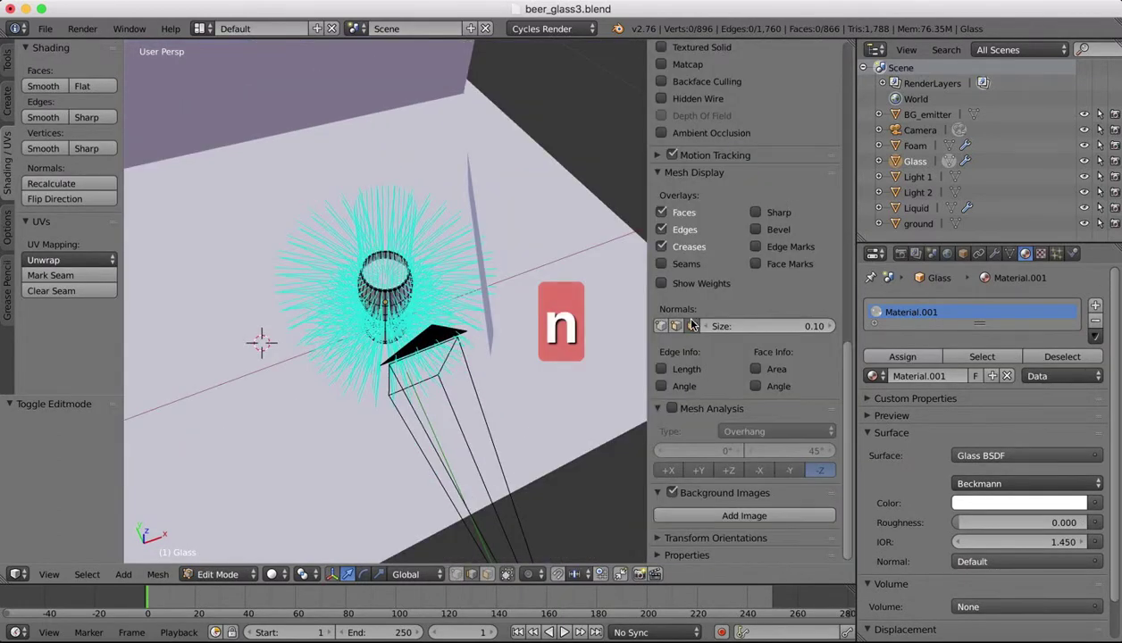
{"action": "left_click", "coordinate": [676, 325]}
{"action": "key", "text": "n"}
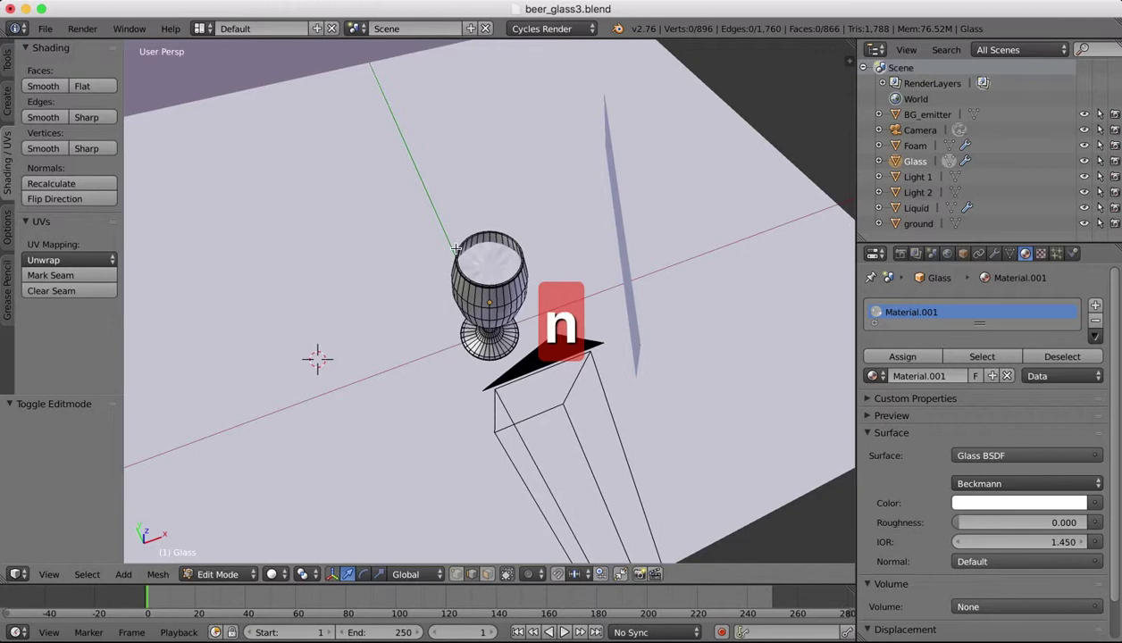
{"action": "scroll", "coordinate": [482, 228], "scroll_direction": "up", "scroll_amount": 4}
{"action": "middle_click_drag", "start_coordinate": [488, 228], "coordinate": [500, 268]}
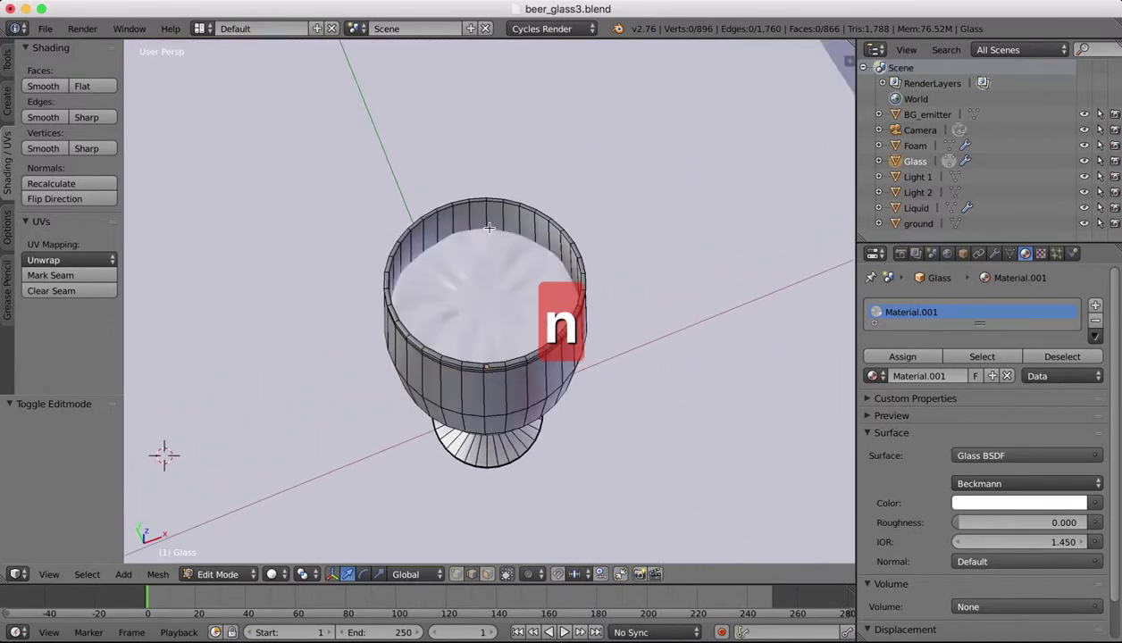
In face mode, duplicate the inner rim face loop in place and separate it as Glass.001.
{"action": "left_click", "coordinate": [494, 575]}
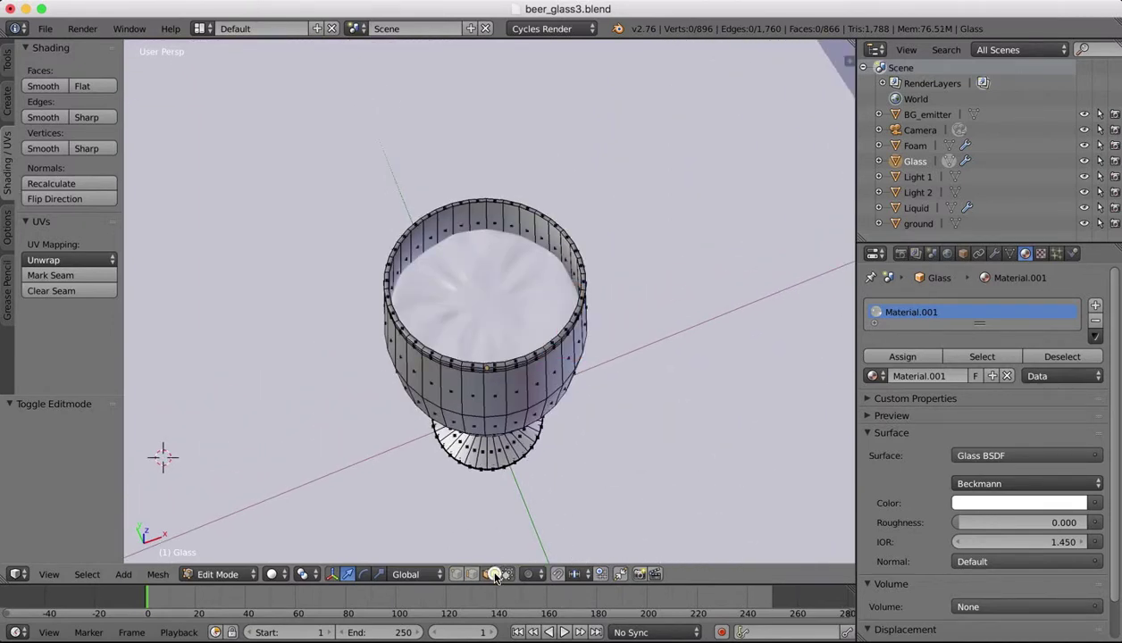
{"action": "right_click", "coordinate": [477, 217]}
{"action": "key", "text": "shift+z"}
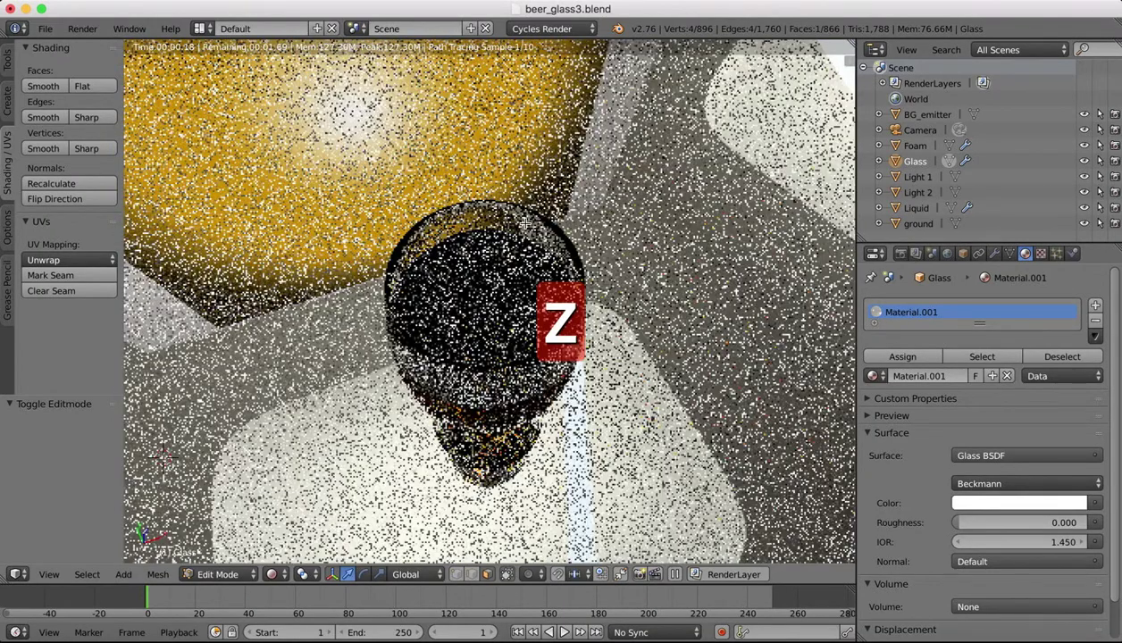
{"action": "key", "text": "z"}
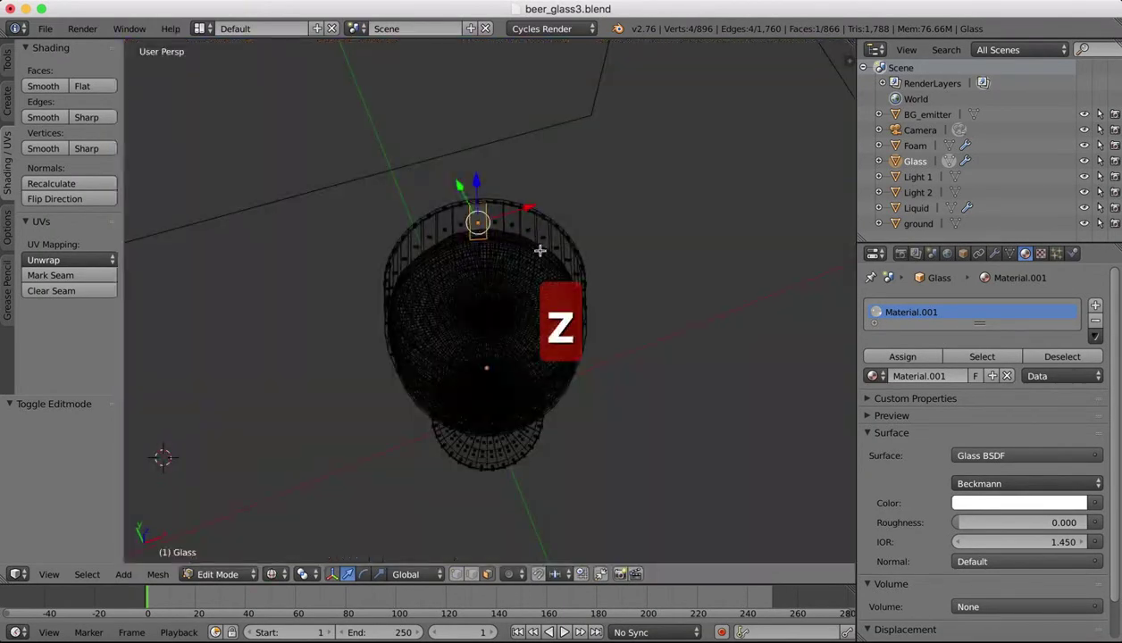
{"action": "key", "text": "z"}
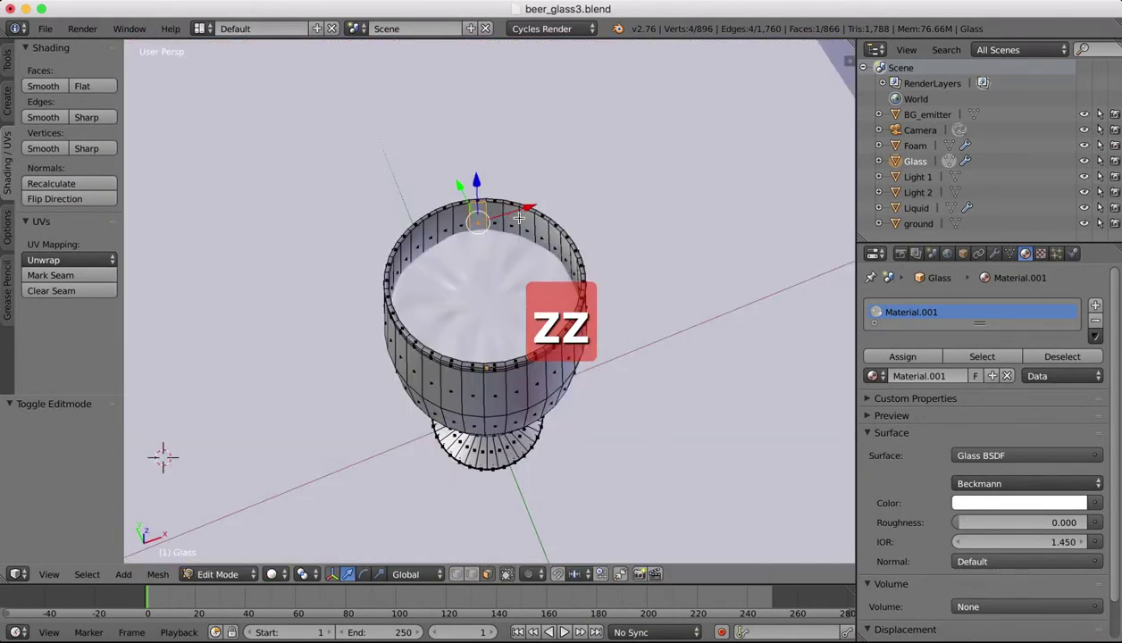
{"action": "right_click", "coordinate": [532, 230], "text": "alt"}
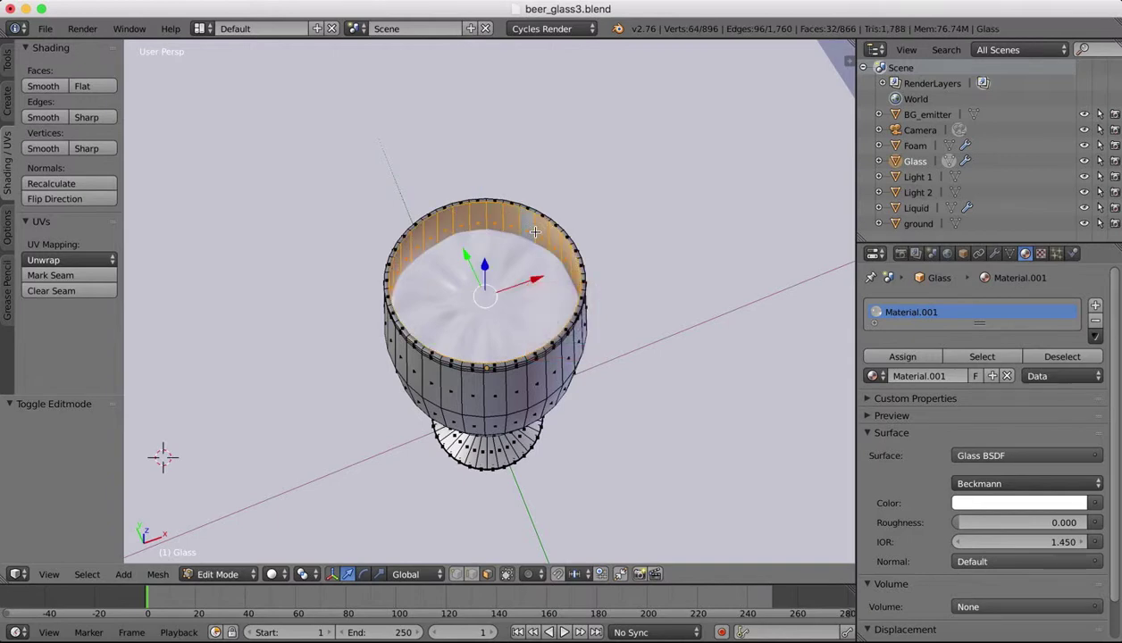
{"action": "key", "text": "shift+d"}
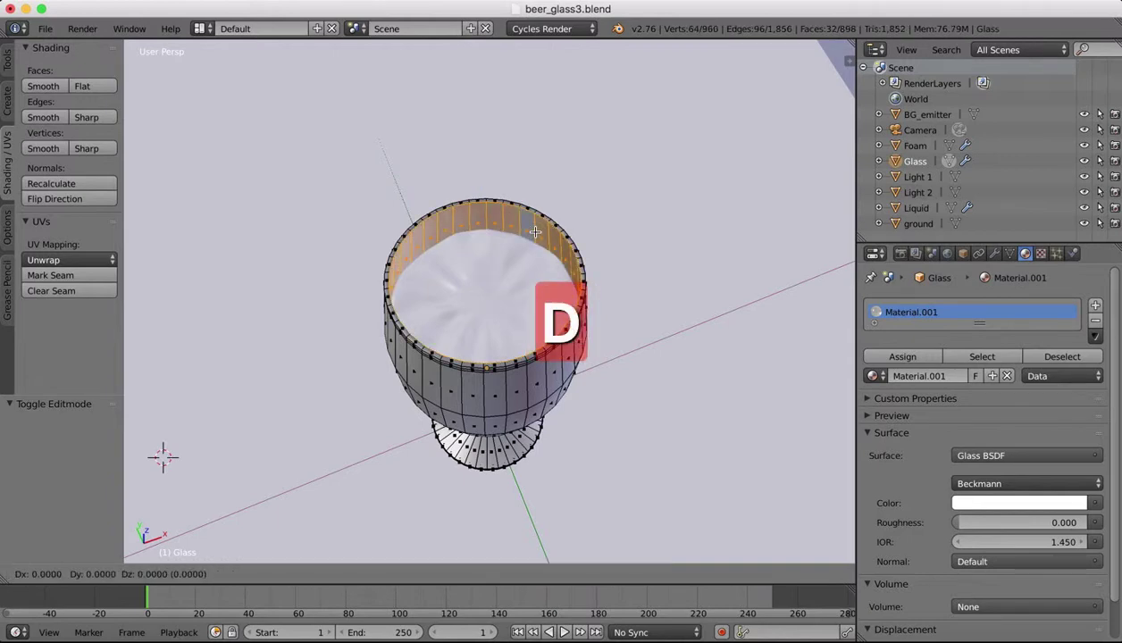
{"action": "right_click", "coordinate": [534, 231]}
{"action": "key", "text": "p"}
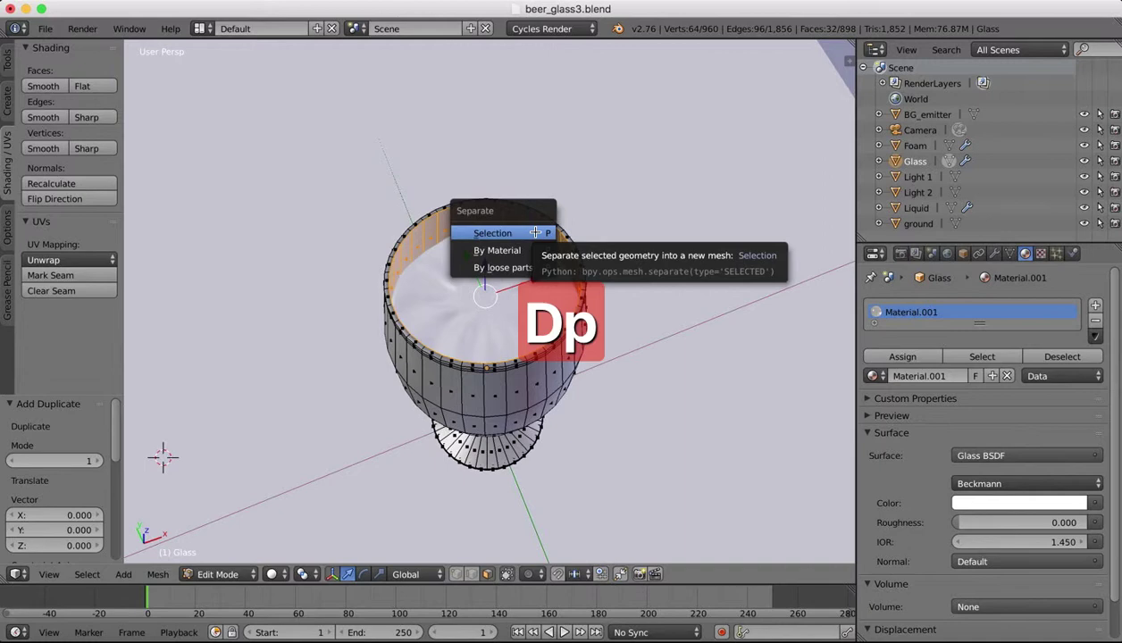
{"action": "left_click", "coordinate": [534, 232]}
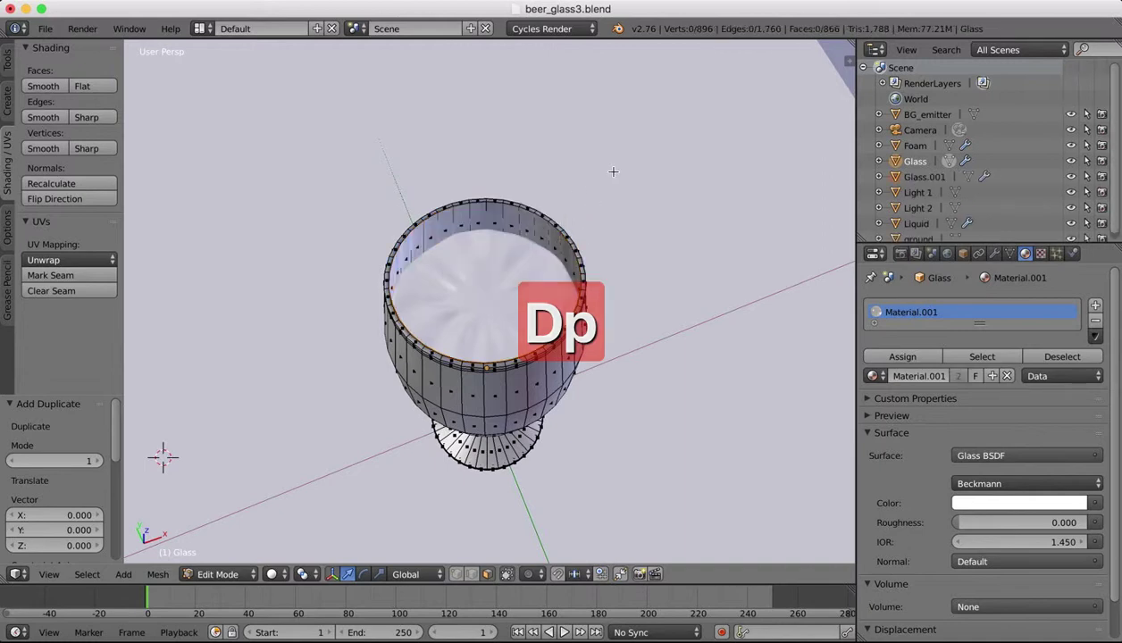
Back in Object Mode, rename Glass.001 to 'lacing' in the Outliner.
{"action": "key", "text": "Tab"}
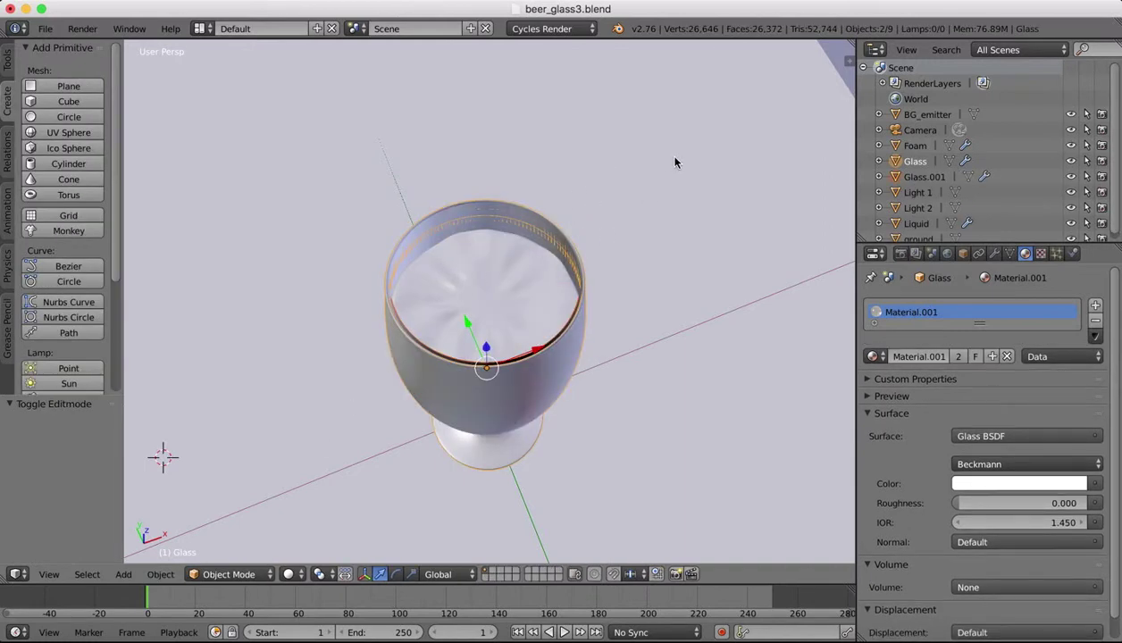
{"action": "left_click", "coordinate": [920, 177]}
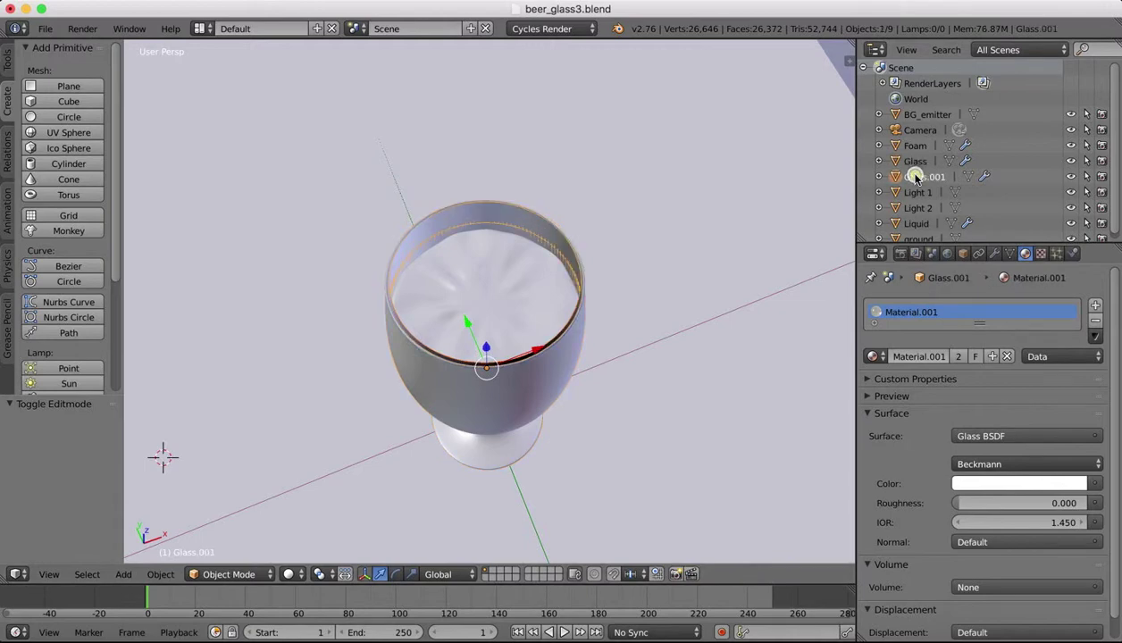
{"action": "double_click", "coordinate": [920, 177]}
{"action": "type", "text": "lacing"}
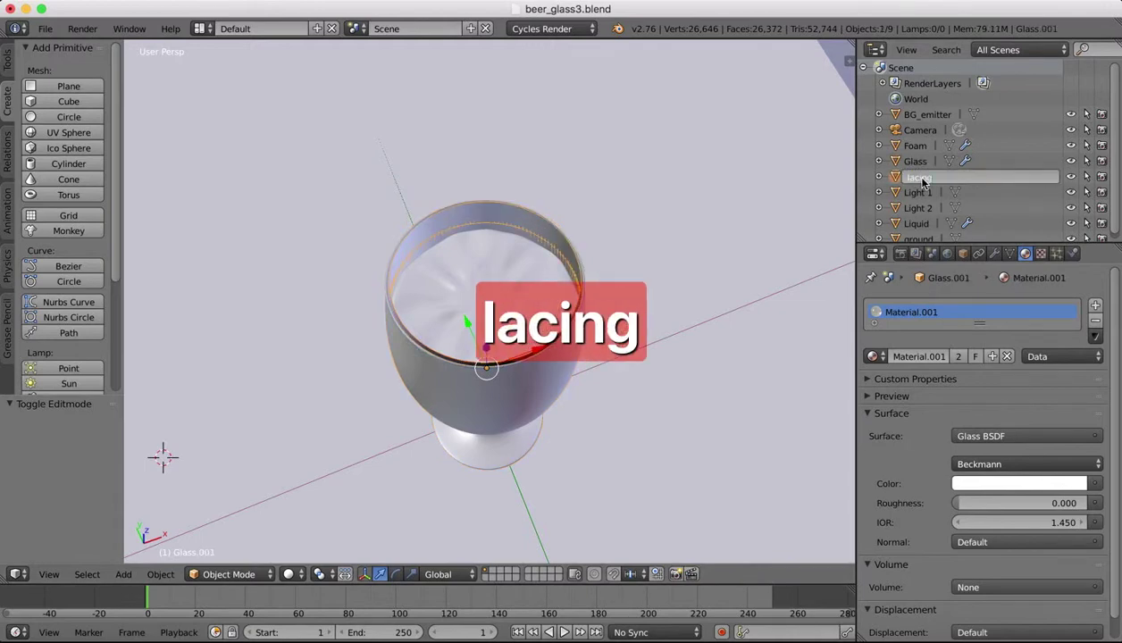
{"action": "key", "text": "Return"}
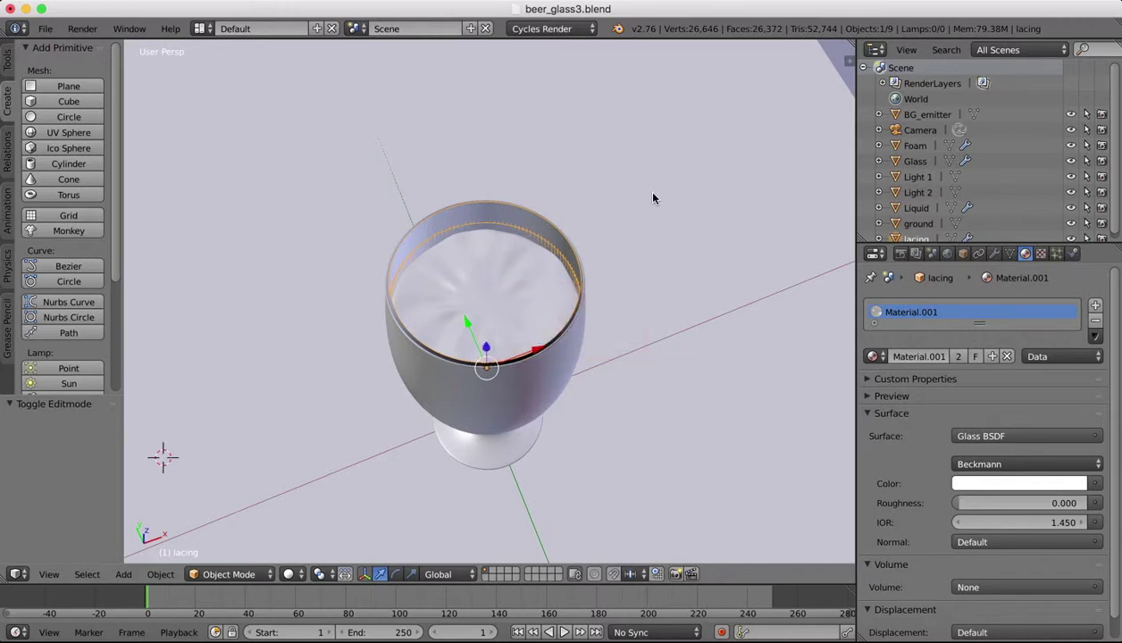
Scale the lacing object uniformly to 0.998.
{"action": "key", "text": "s"}
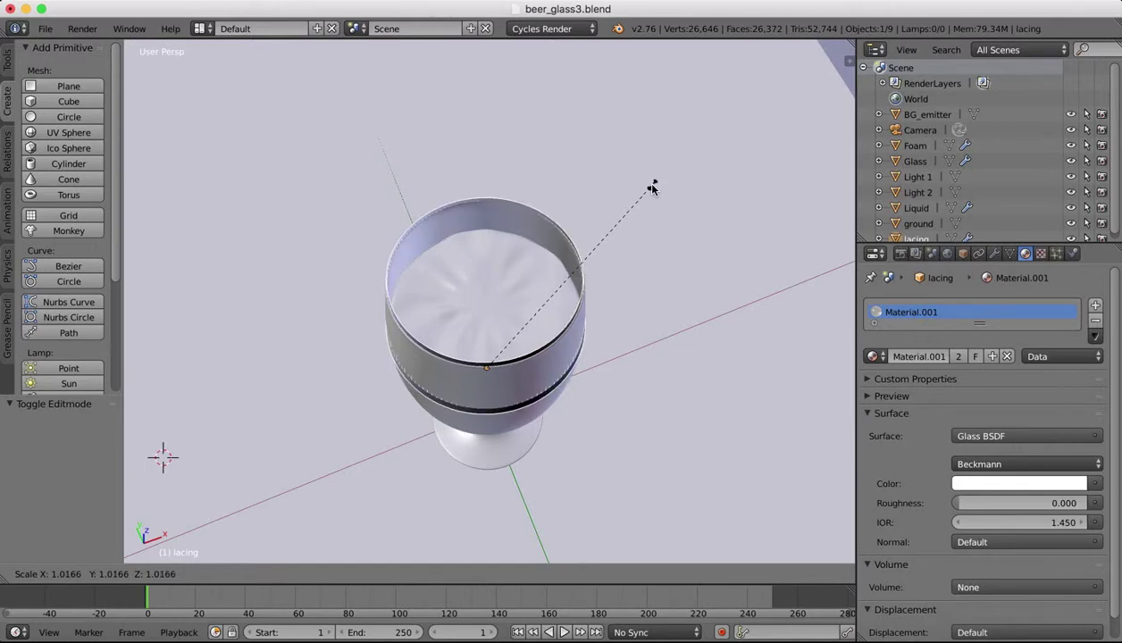
{"action": "right_click", "coordinate": [652, 188]}
{"action": "key", "text": "s"}
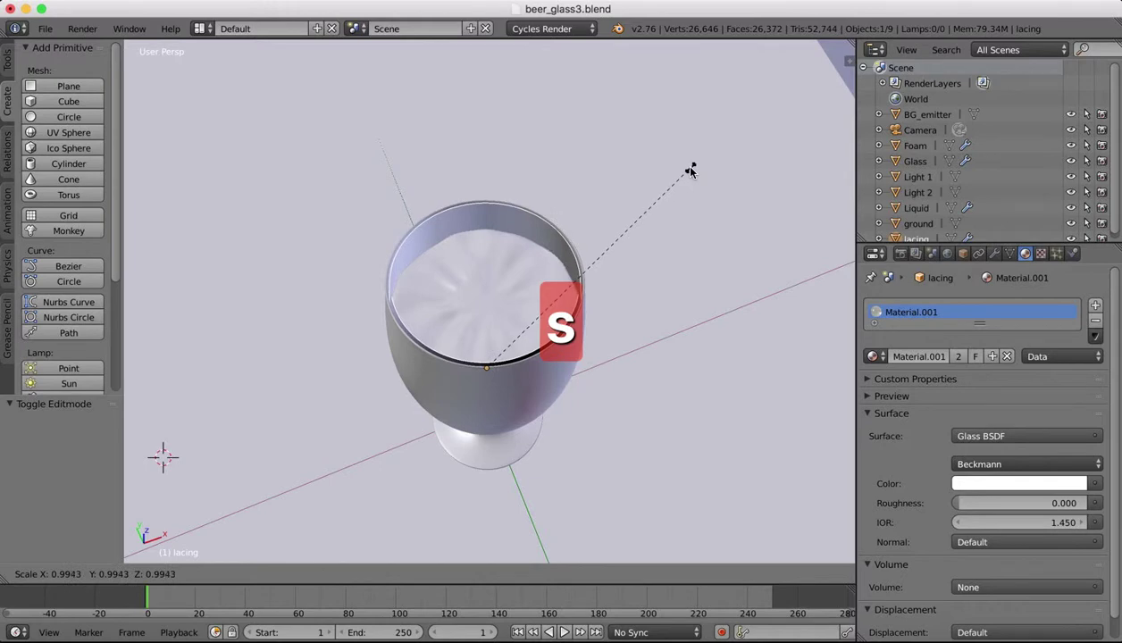
{"action": "right_click", "coordinate": [693, 167]}
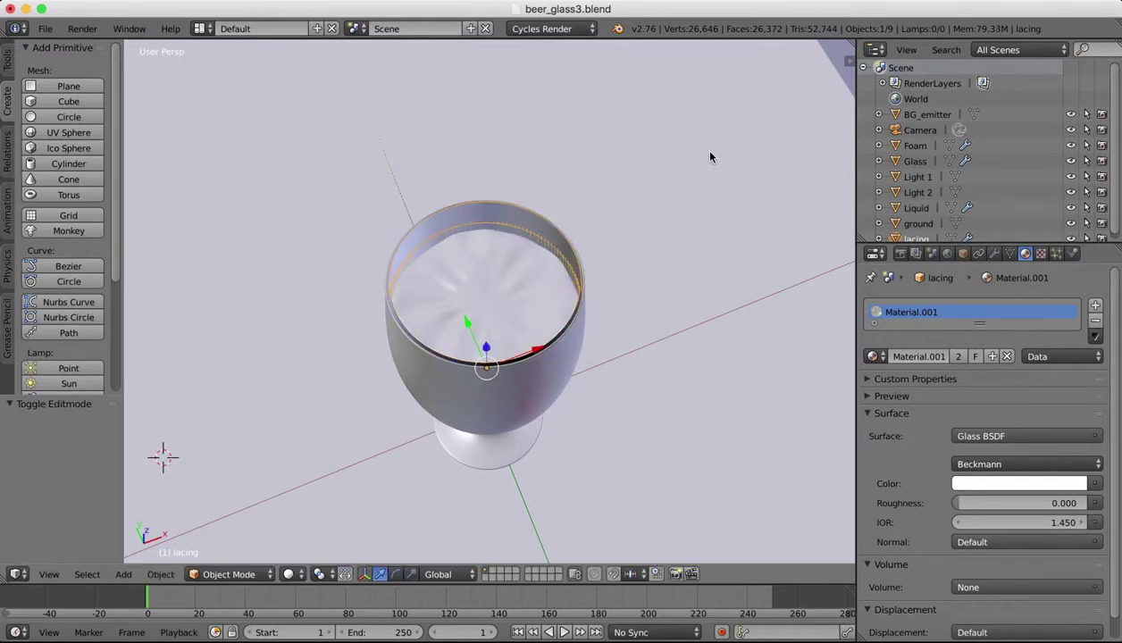
{"action": "key", "text": "s"}
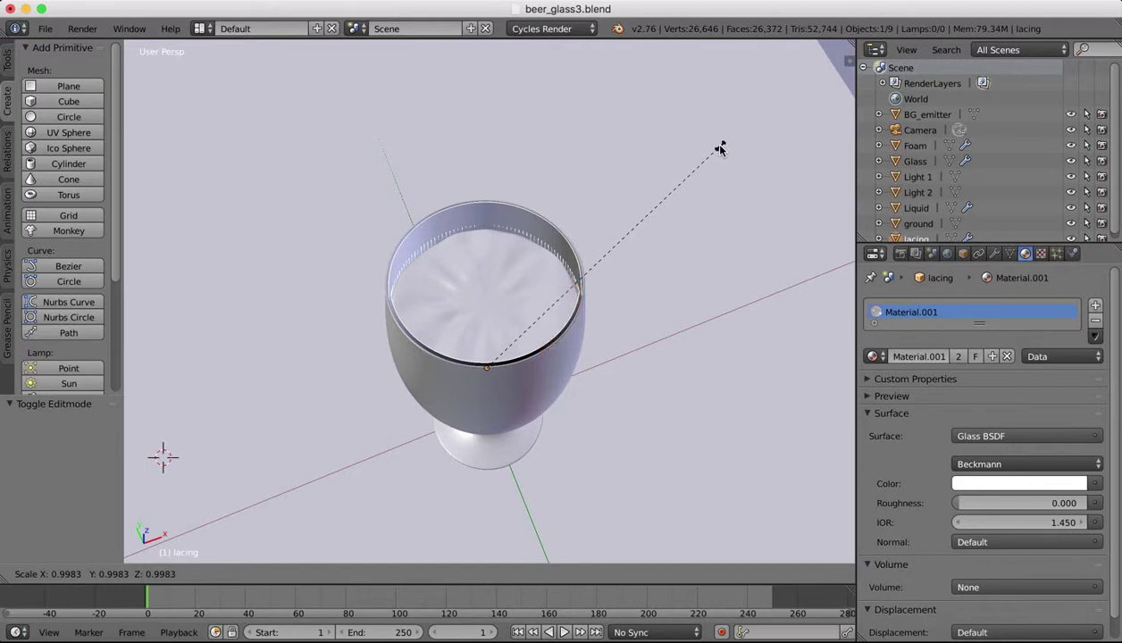
{"action": "type", "text": "0.99"}
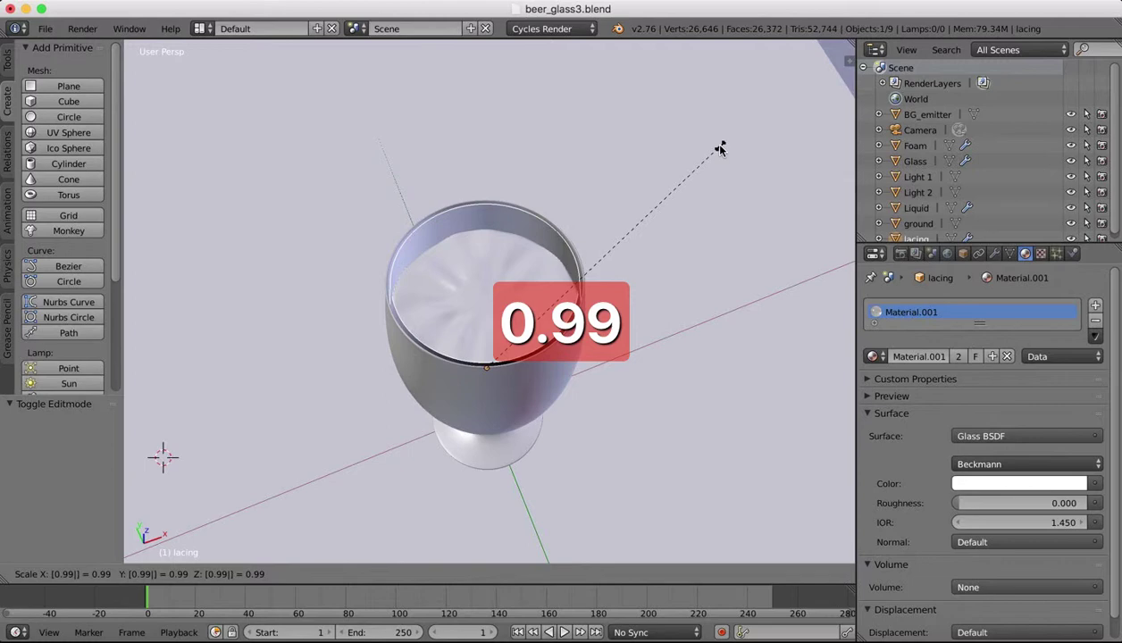
{"action": "type", "text": "8"}
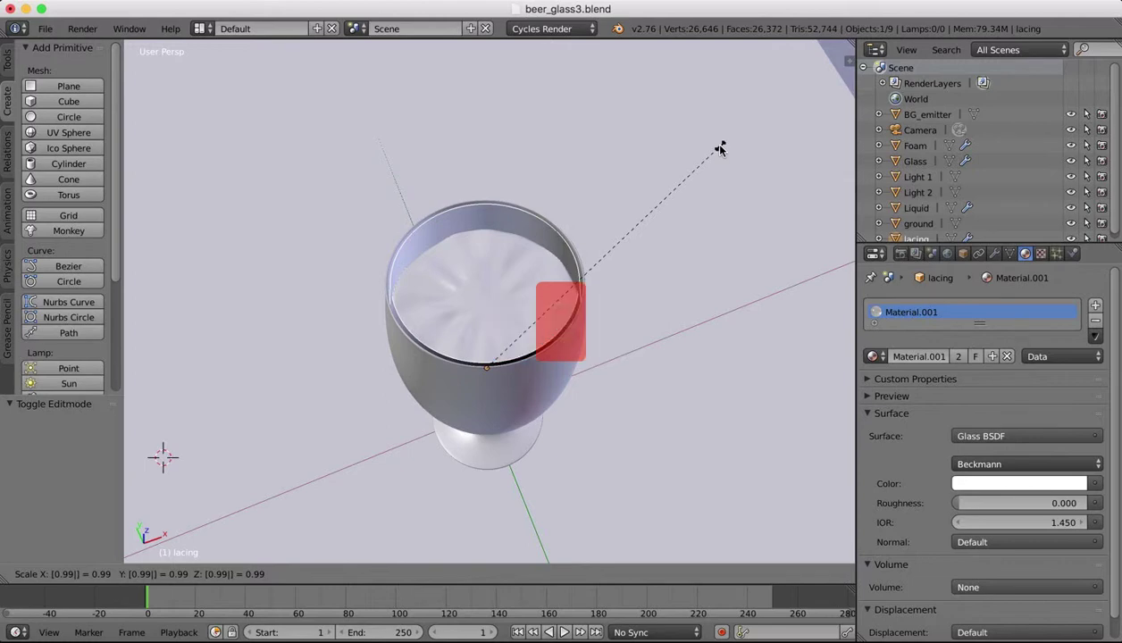
{"action": "left_click", "coordinate": [720, 149]}
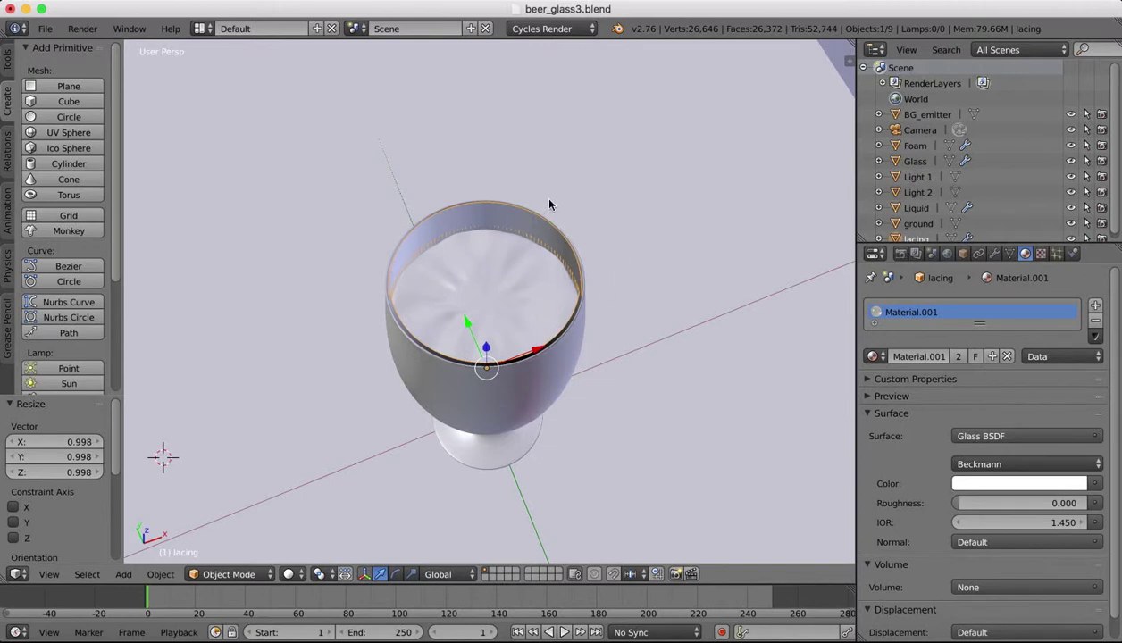
Mark a rim edge of the lacing ring as a UV seam, then open beer-lacing2.png in Preview.
{"action": "scroll", "coordinate": [550, 204], "scroll_direction": "up", "scroll_amount": 10}
{"action": "scroll", "coordinate": [549, 205], "scroll_direction": "down", "scroll_amount": 10}
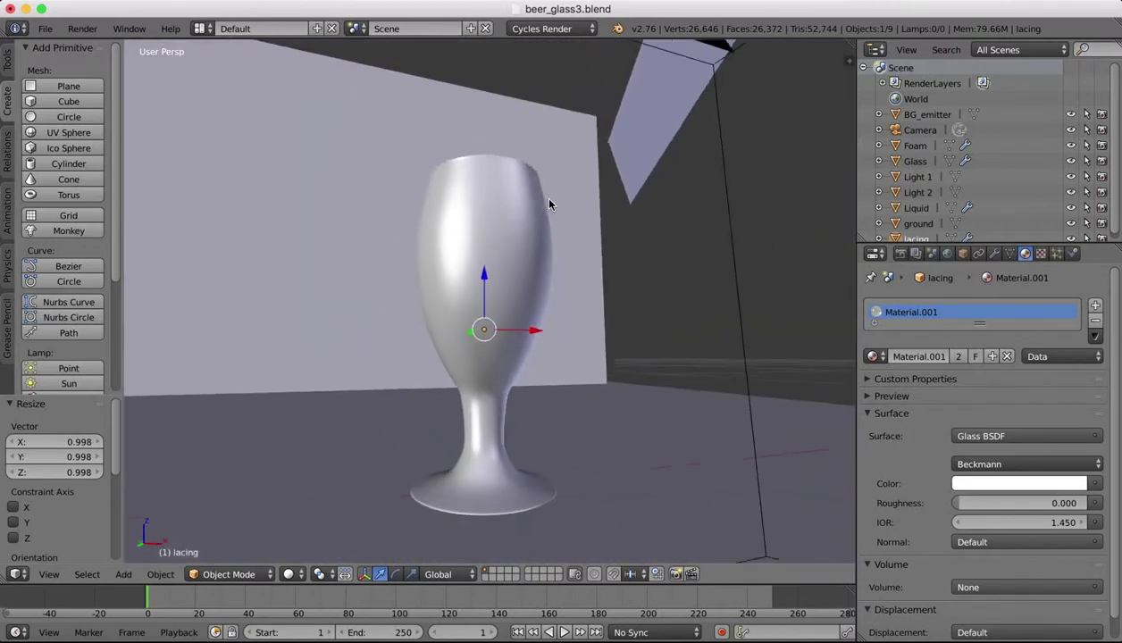
{"action": "scroll", "coordinate": [231, 460], "scroll_direction": "up", "scroll_amount": 2}
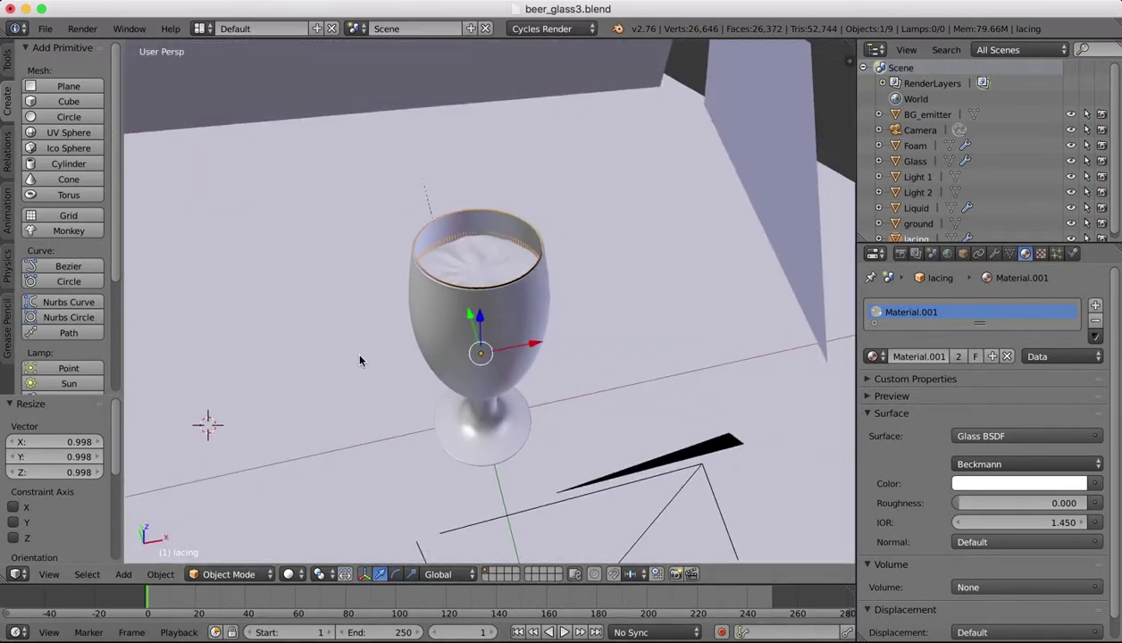
{"action": "key", "text": "Tab"}
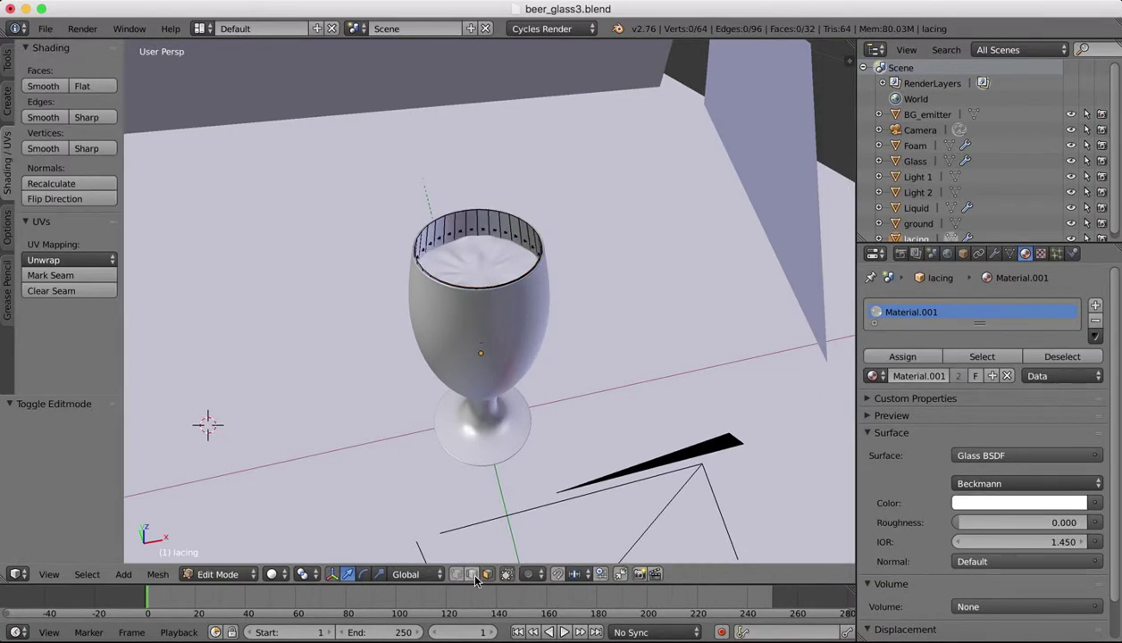
{"action": "scroll", "coordinate": [586, 193], "scroll_direction": "down", "scroll_amount": 10}
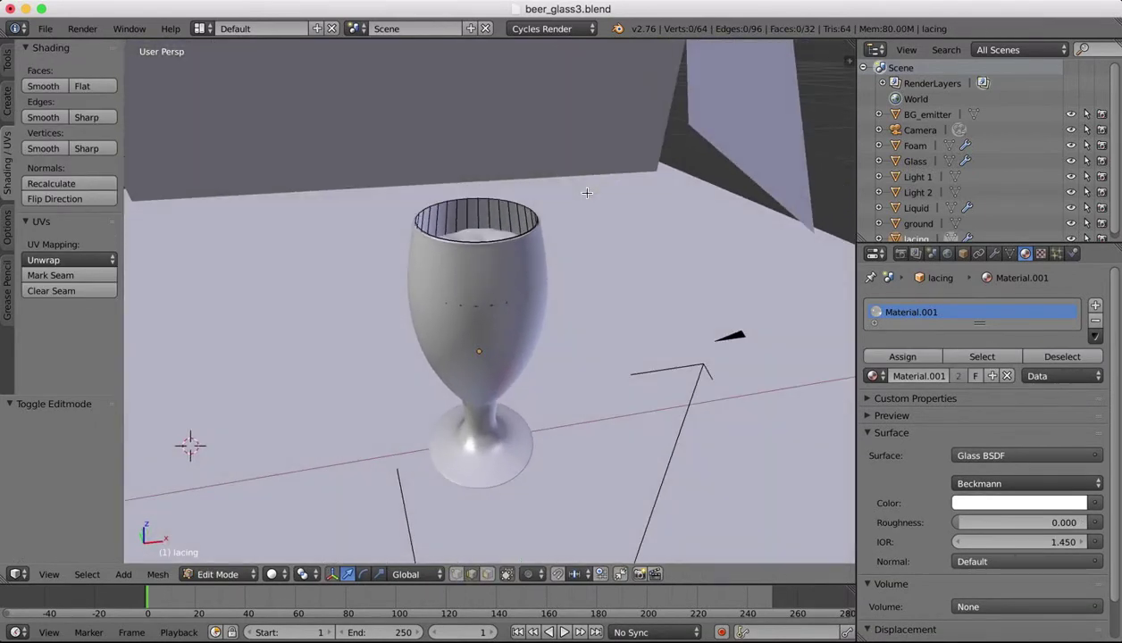
{"action": "scroll", "coordinate": [586, 193], "scroll_direction": "down", "scroll_amount": 10}
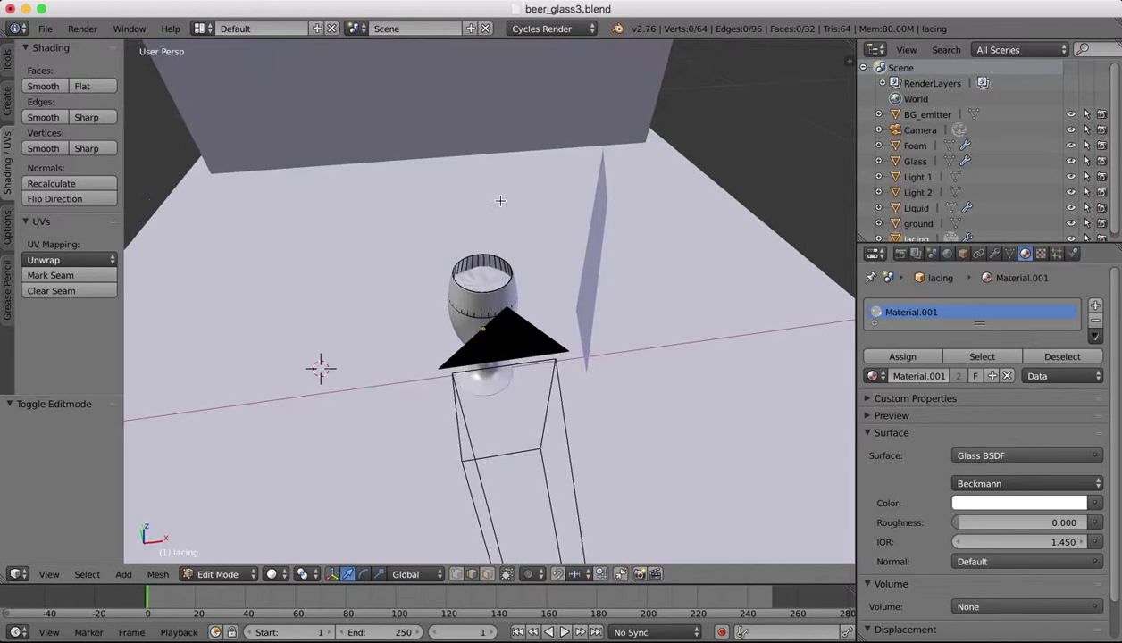
{"action": "scroll", "coordinate": [500, 199], "scroll_direction": "up", "scroll_amount": 5}
{"action": "right_click", "coordinate": [466, 240]}
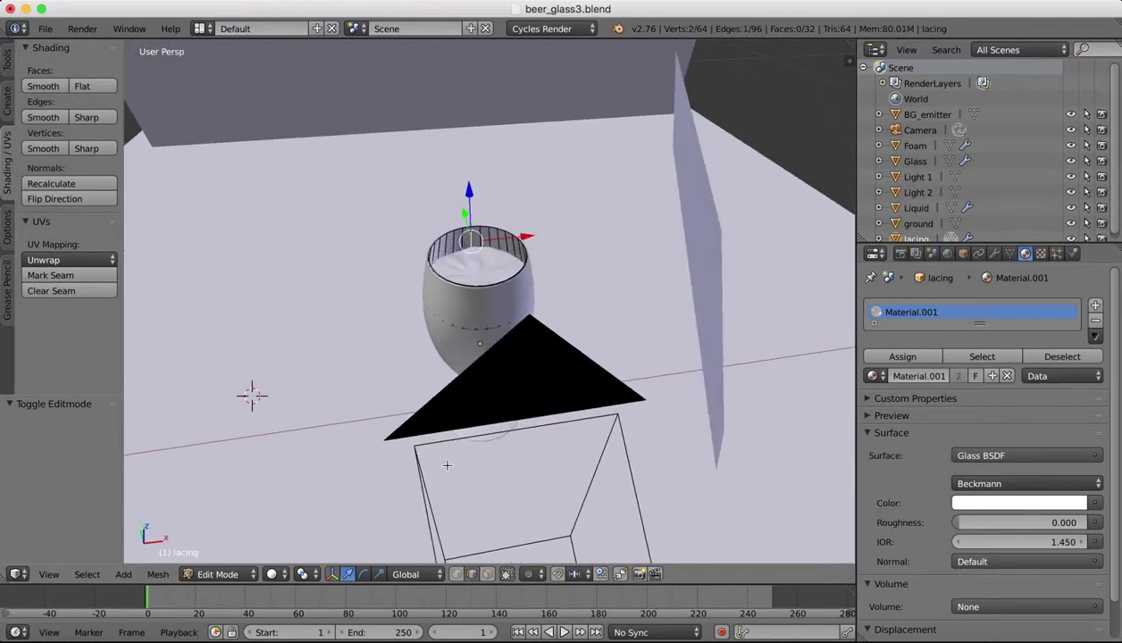
{"action": "left_click", "coordinate": [157, 574]}
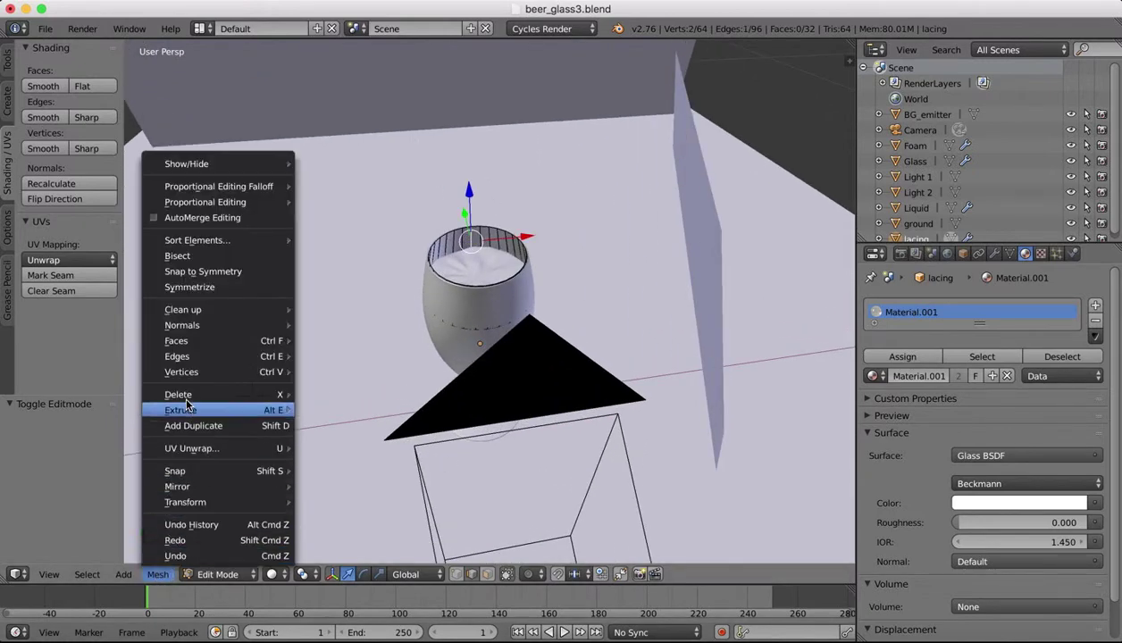
{"action": "mouse_move", "coordinate": [189, 362]}
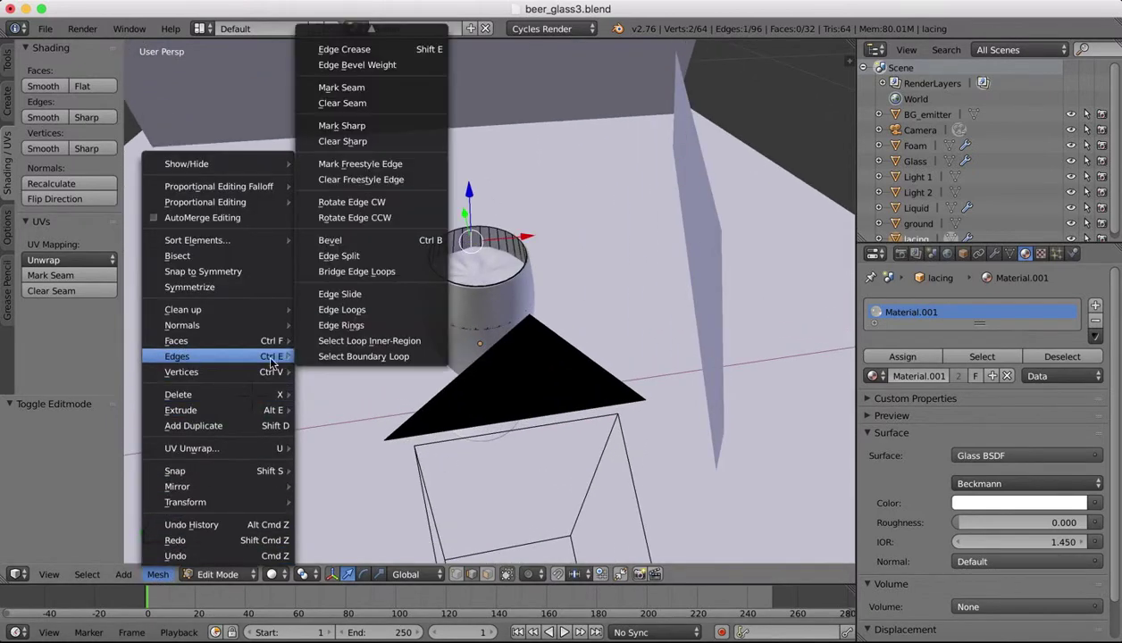
{"action": "left_click", "coordinate": [343, 87]}
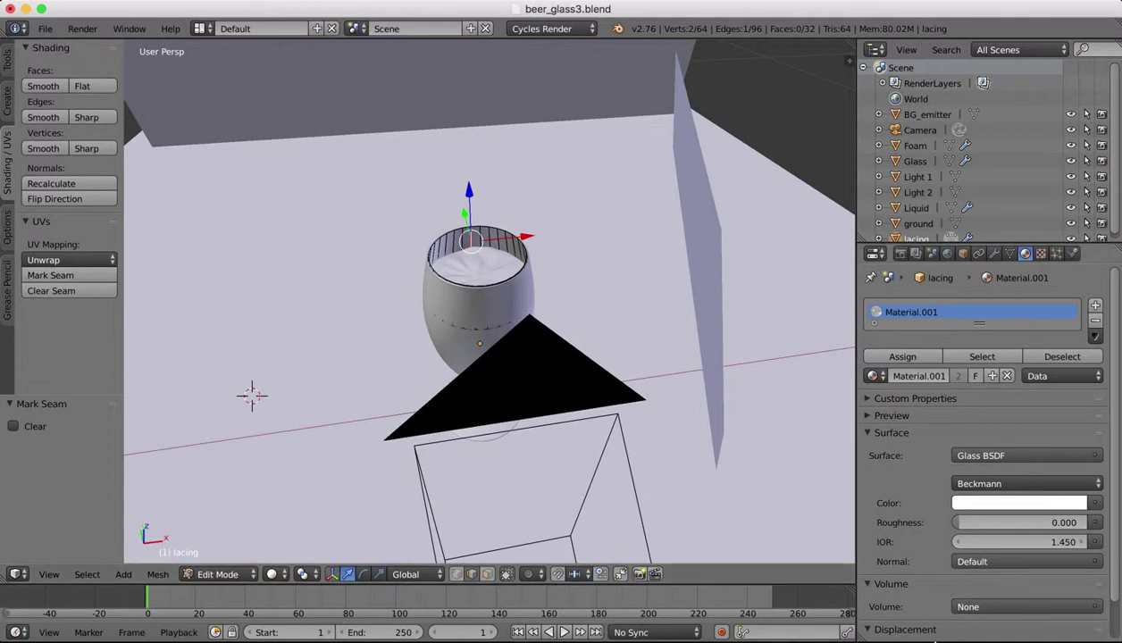
{"action": "left_click", "coordinate": [973, 636]}
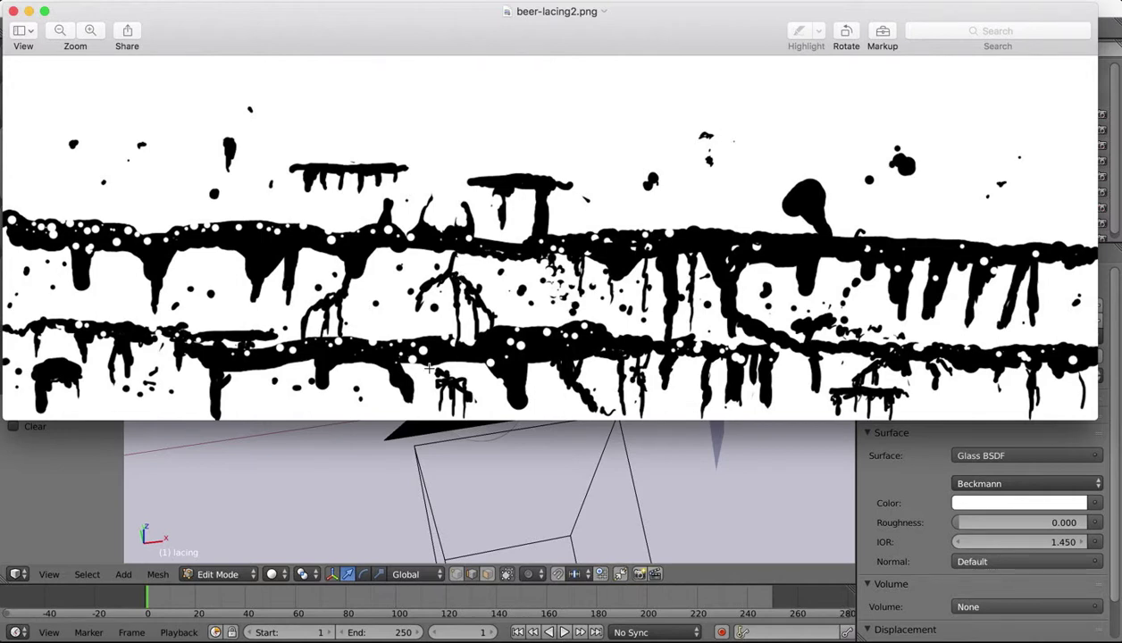
Return to Blender after viewing the beer-lacing2.png image.
{"action": "left_click", "coordinate": [232, 489]}
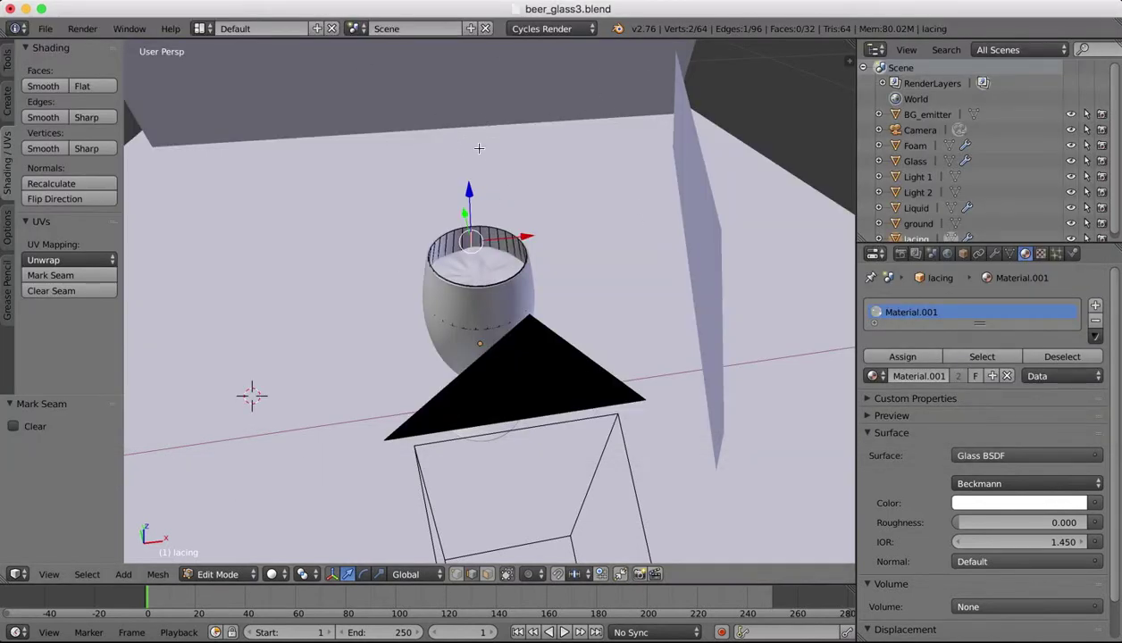
Split off a UV/Image Editor beside the 3D view, resize both areas, and select all lacing geometry.
{"action": "left_click_drag", "start_coordinate": [848, 43], "coordinate": [509, 312]}
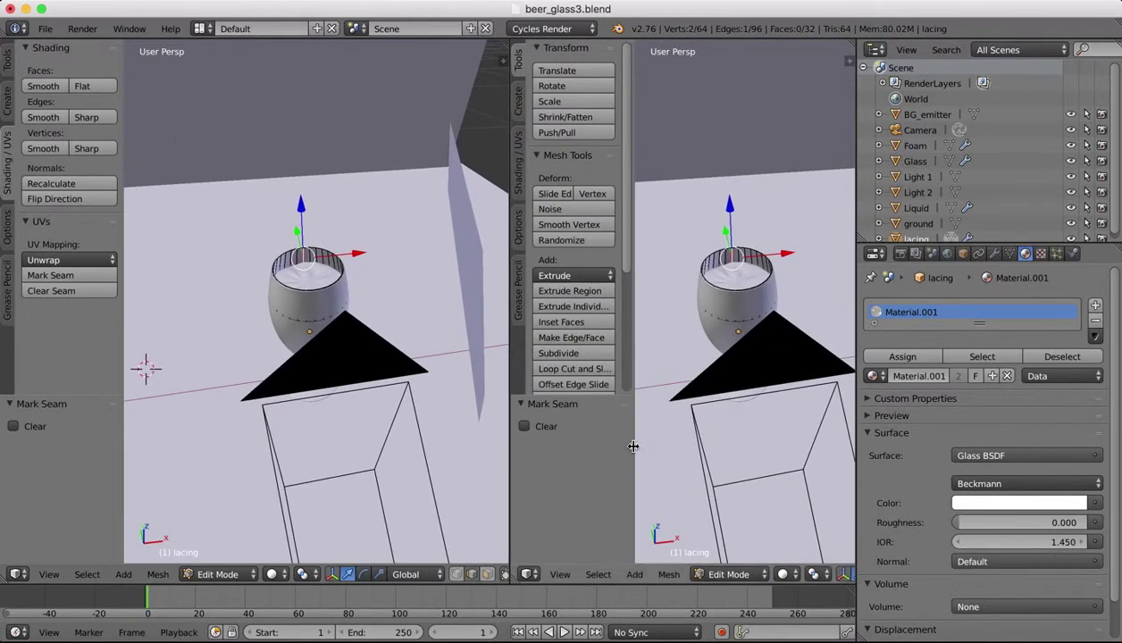
{"action": "left_click_drag", "start_coordinate": [627, 448], "coordinate": [406, 446]}
{"action": "left_click", "coordinate": [528, 574]}
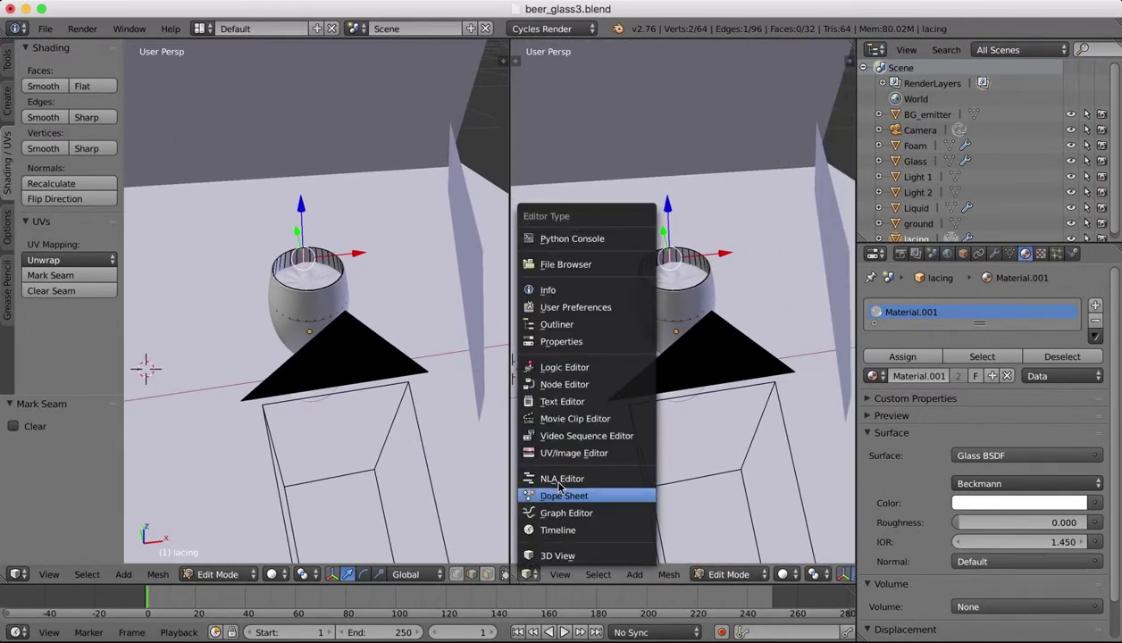
{"action": "left_click", "coordinate": [547, 453]}
{"action": "left_click", "coordinate": [794, 574]}
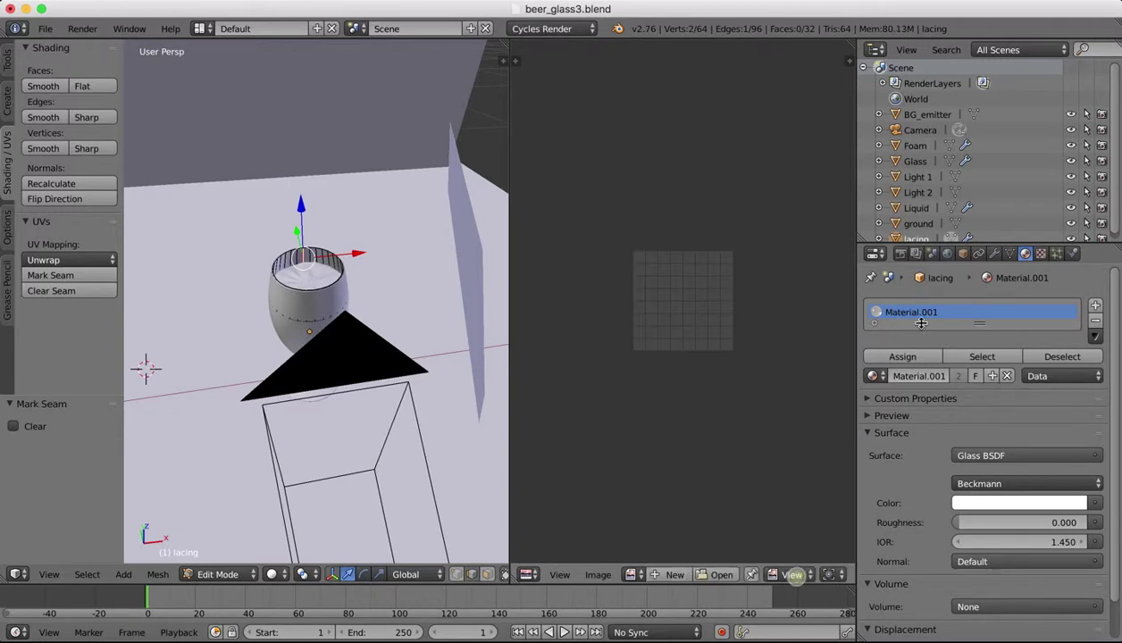
{"action": "left_click_drag", "start_coordinate": [855, 168], "coordinate": [960, 168]}
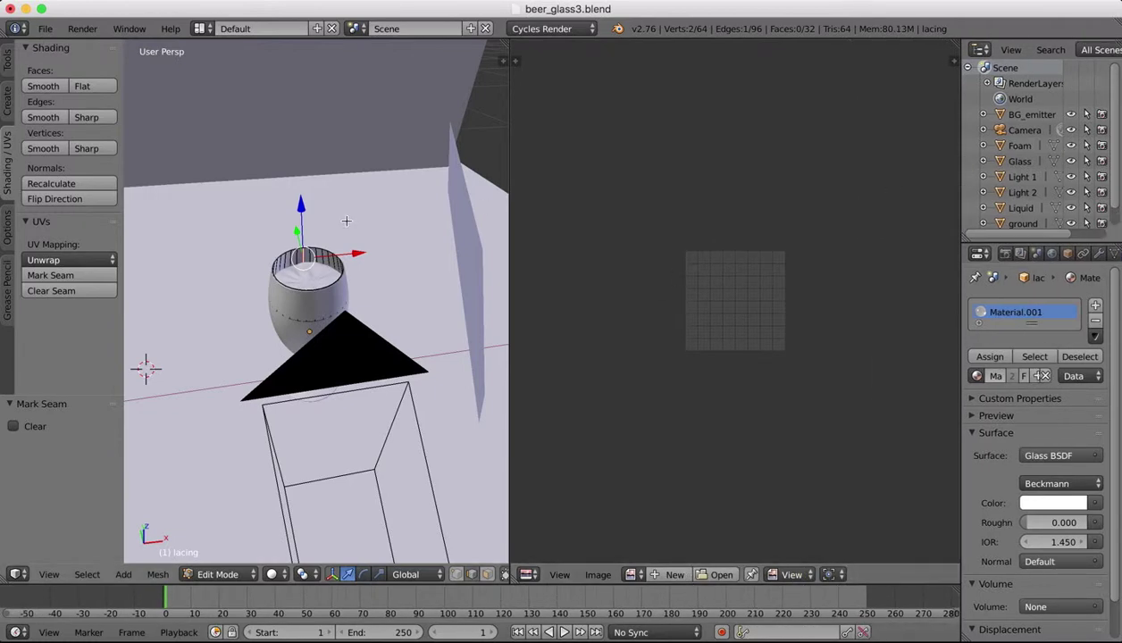
{"action": "left_click_drag", "start_coordinate": [510, 180], "coordinate": [616, 182]}
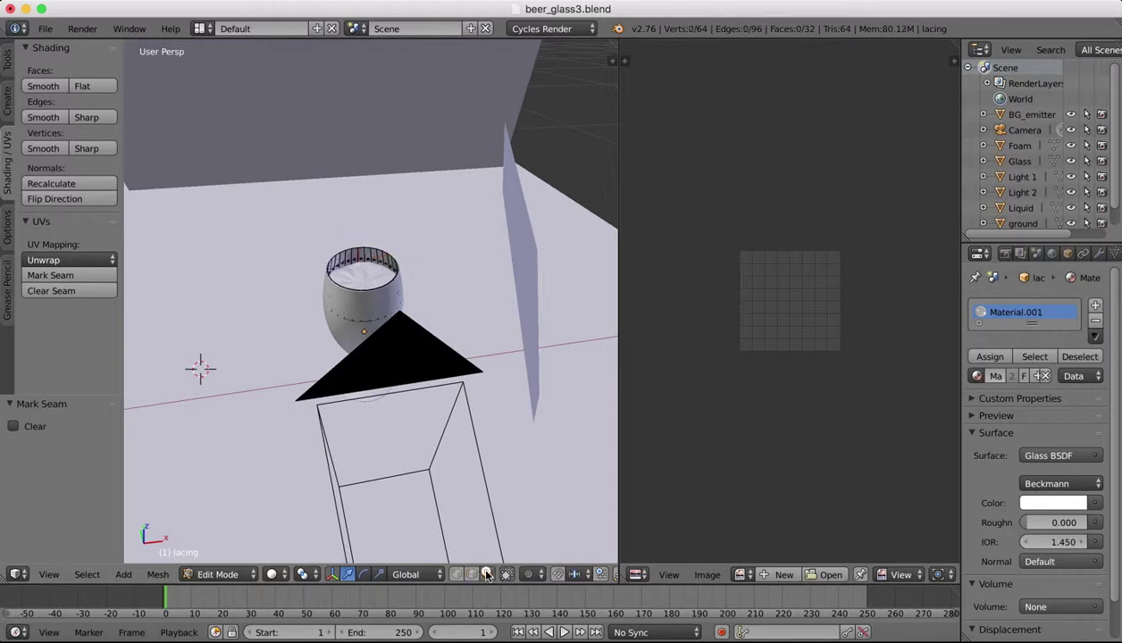
{"action": "key", "text": "a"}
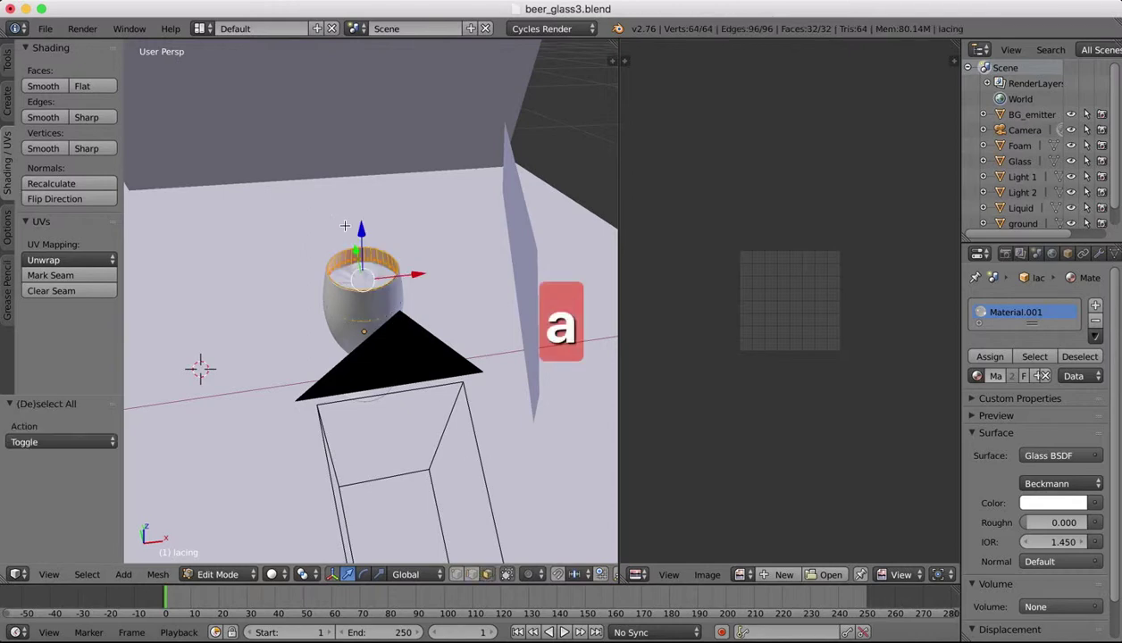
From Front view, unwrap the lacing ring with Cylinder Projection and widen the UV editor.
{"action": "left_click", "coordinate": [50, 571]}
{"action": "left_click", "coordinate": [70, 471]}
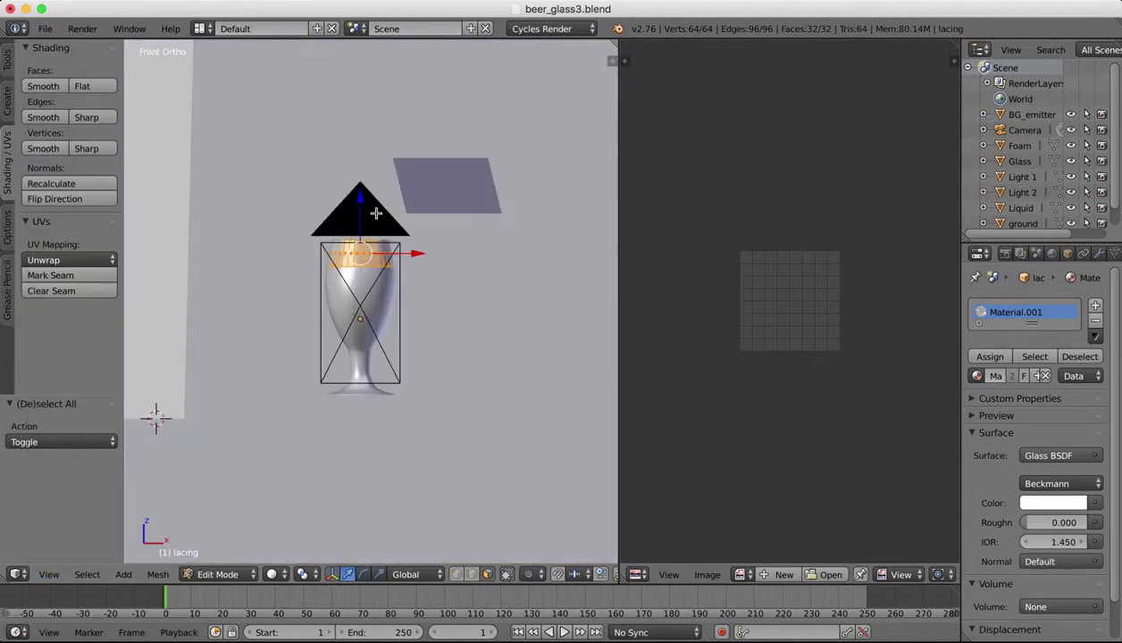
{"action": "key", "text": "u"}
{"action": "left_click", "coordinate": [376, 214]}
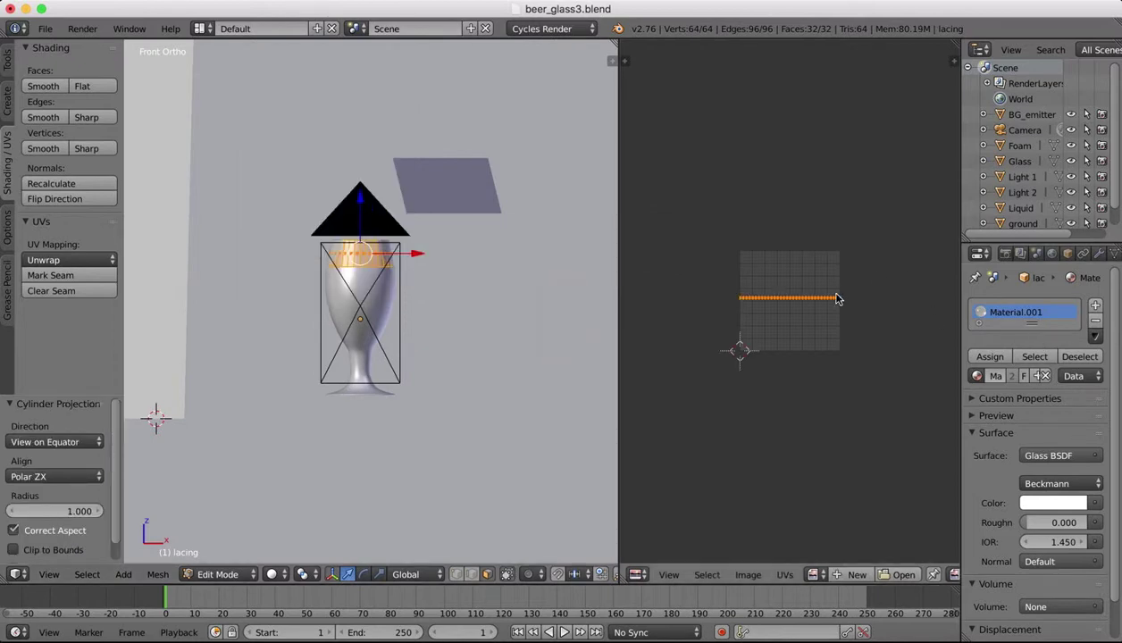
{"action": "scroll", "coordinate": [832, 298], "scroll_direction": "up", "scroll_amount": 5}
{"action": "scroll", "coordinate": [837, 299], "scroll_direction": "up", "scroll_amount": 1}
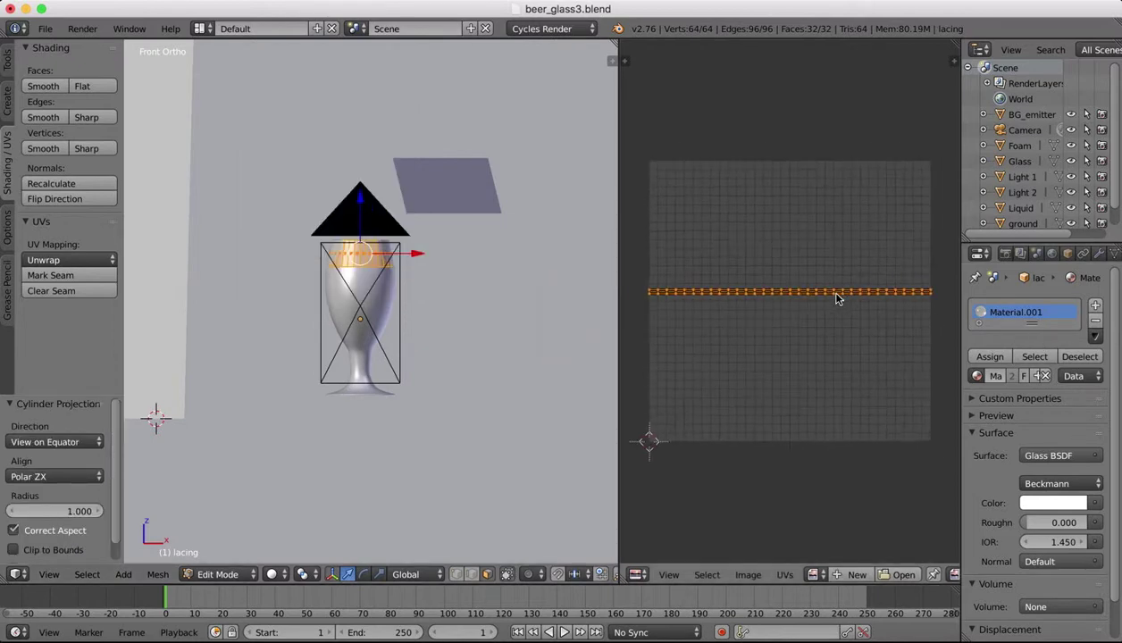
{"action": "scroll", "coordinate": [837, 299], "scroll_direction": "down", "scroll_amount": 1}
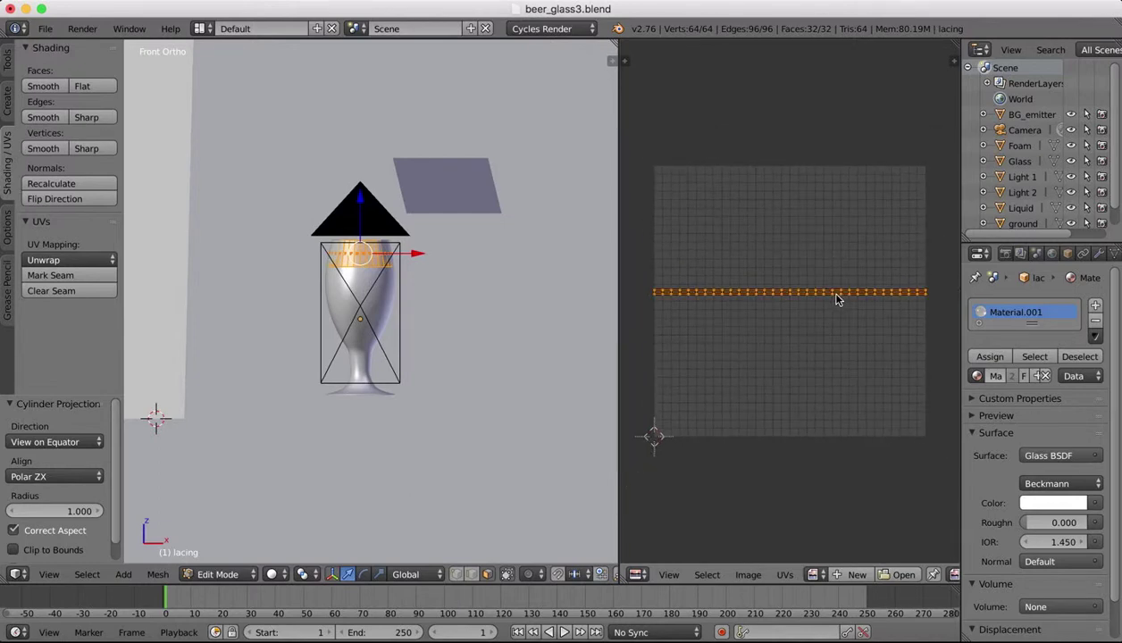
{"action": "left_click_drag", "start_coordinate": [618, 141], "coordinate": [451, 147]}
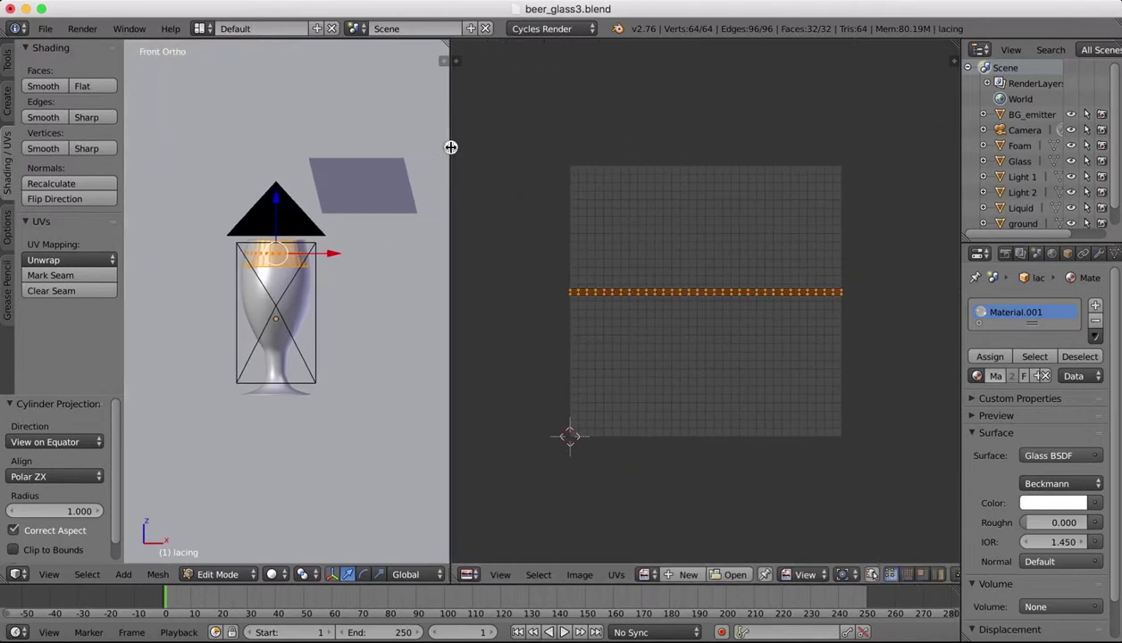
Load beer-lacing2.png from Desktop/Stock images/Liquids into the UV editor.
{"action": "left_click", "coordinate": [723, 573]}
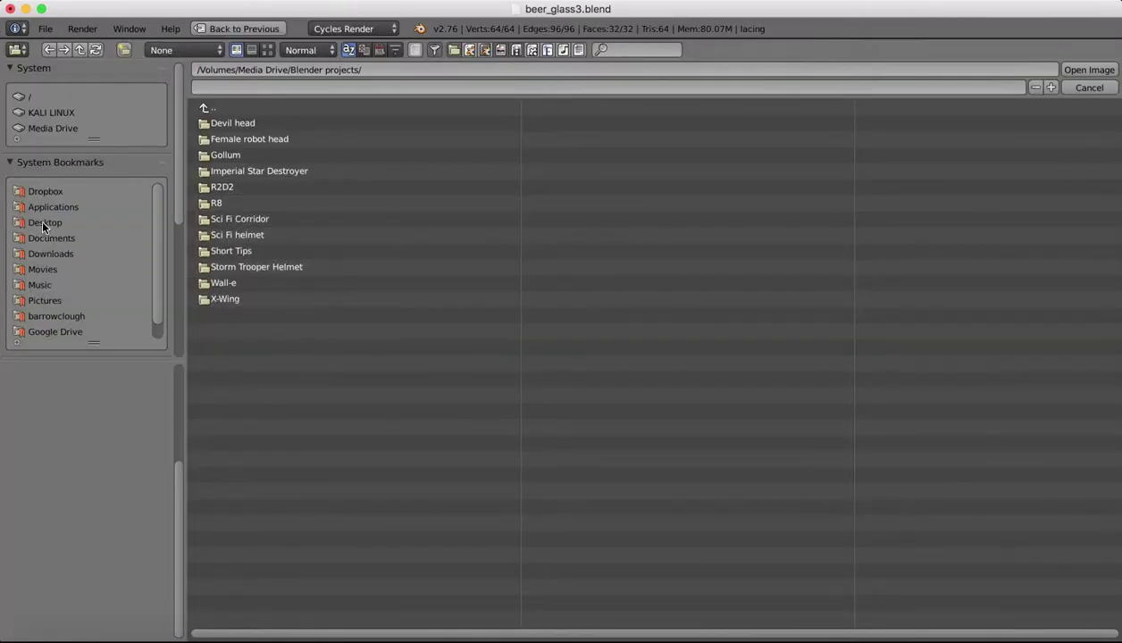
{"action": "left_click", "coordinate": [42, 223]}
{"action": "left_click", "coordinate": [246, 219]}
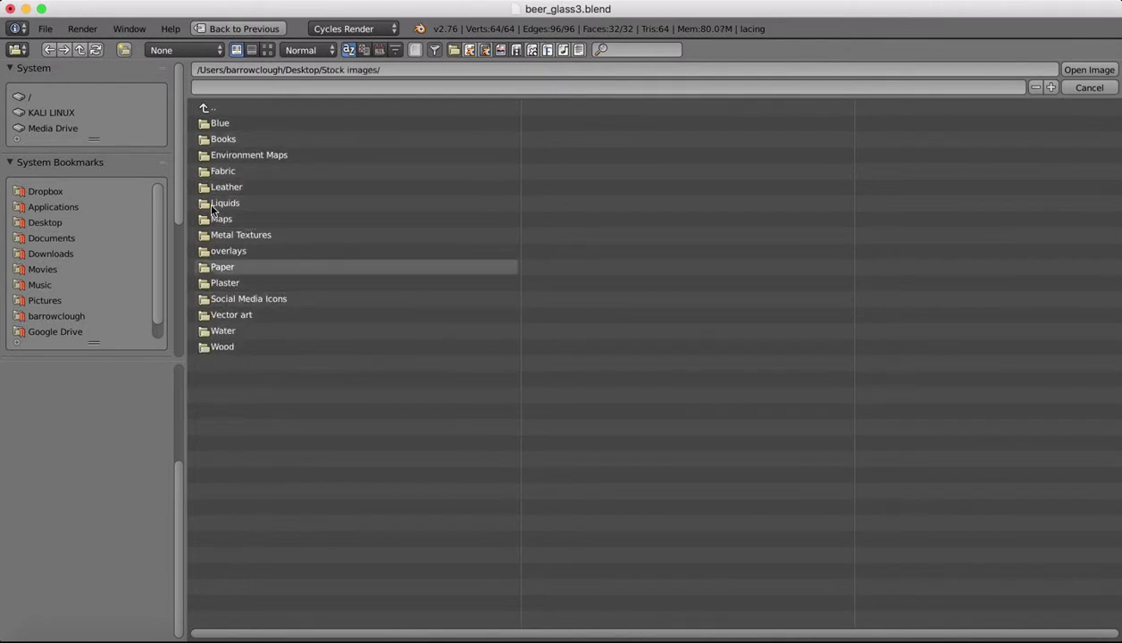
{"action": "left_click", "coordinate": [268, 154]}
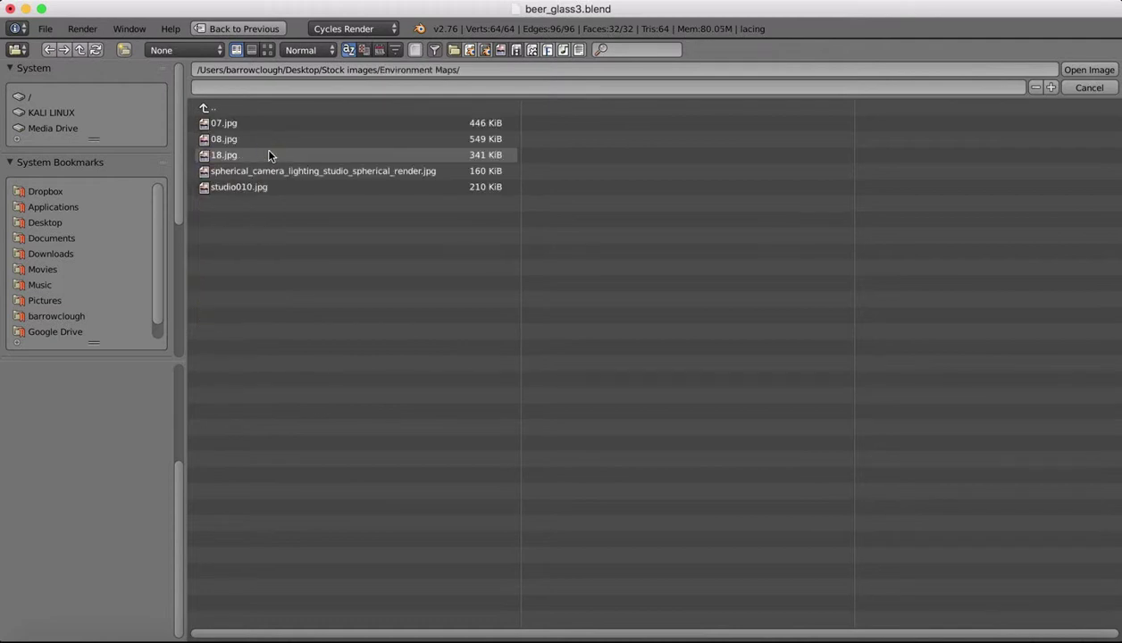
{"action": "left_click", "coordinate": [51, 50]}
{"action": "left_click", "coordinate": [259, 200]}
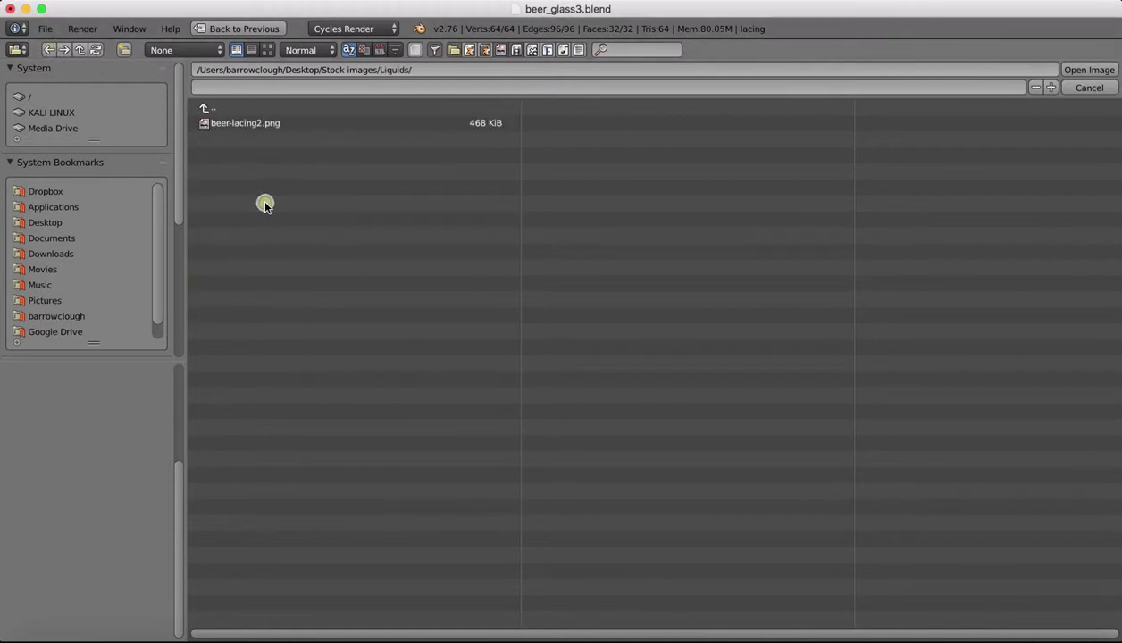
{"action": "left_click", "coordinate": [236, 122]}
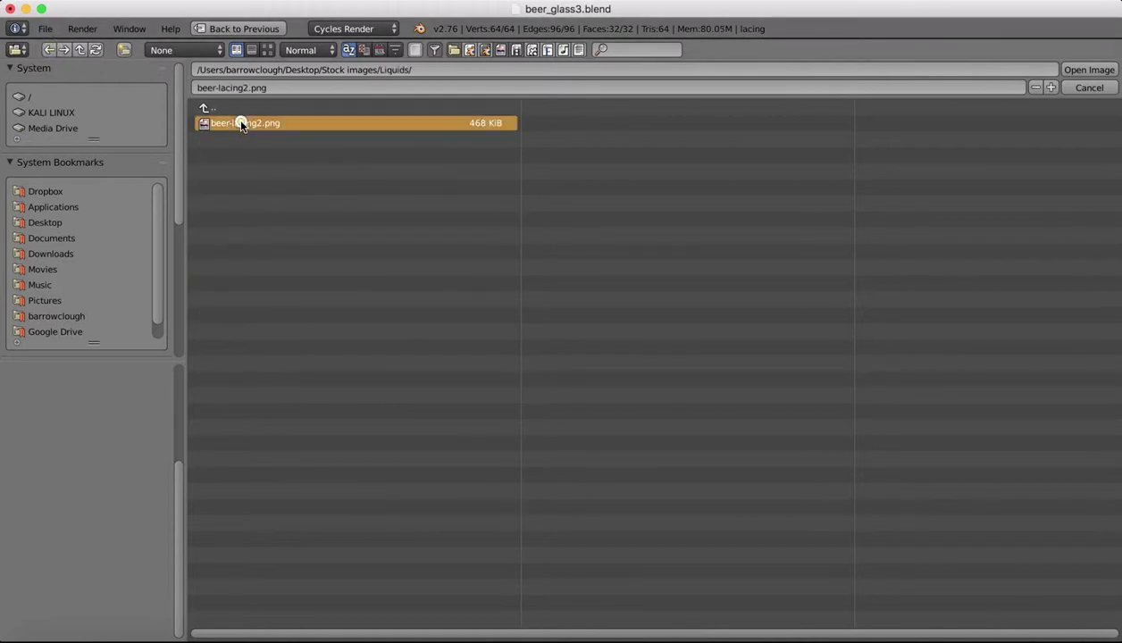
{"action": "left_click", "coordinate": [1095, 71]}
{"action": "scroll", "coordinate": [738, 364], "scroll_direction": "down", "scroll_amount": 10}
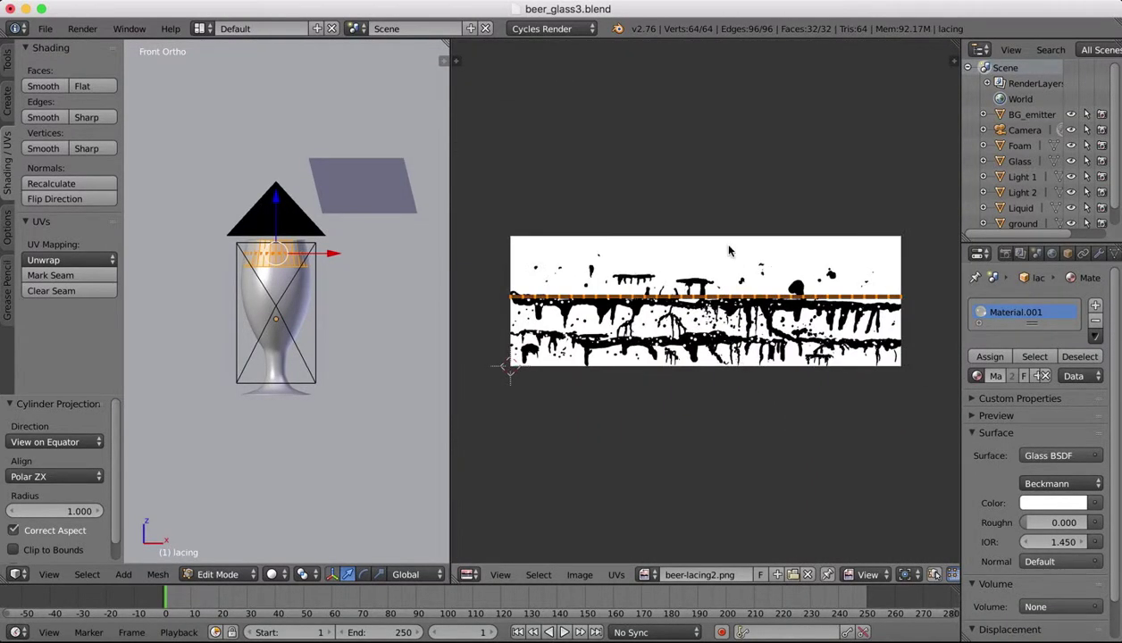
Stretch the UV strip 82.83 along Y and move it down 0.294 over the lacing band.
{"action": "key", "text": "s"}
{"action": "key", "text": "y"}
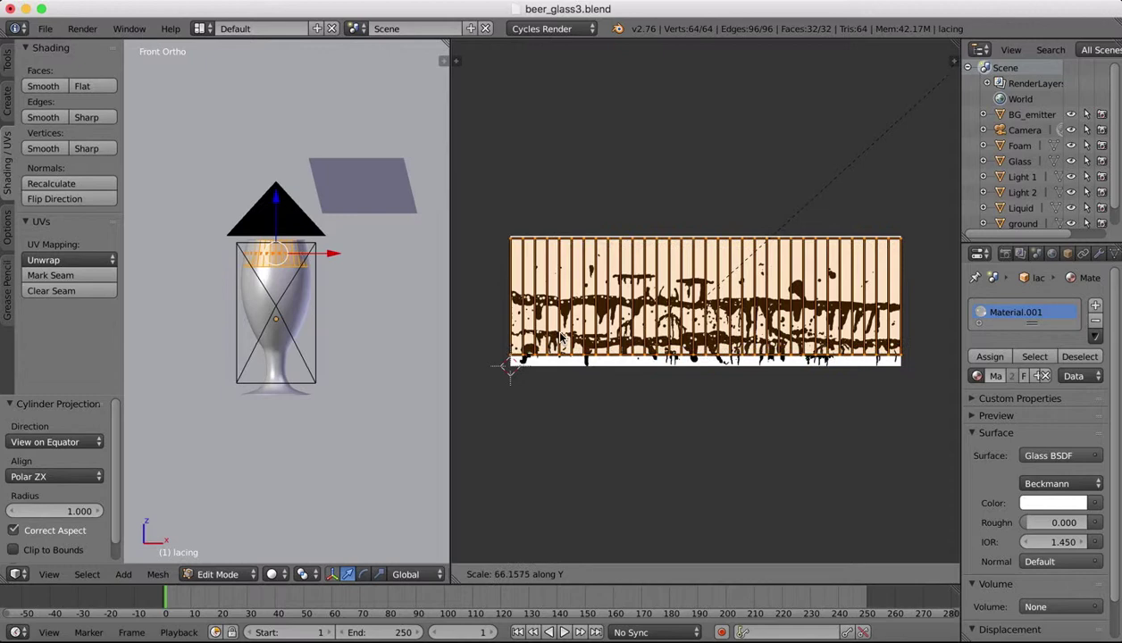
{"action": "left_click", "coordinate": [460, 219]}
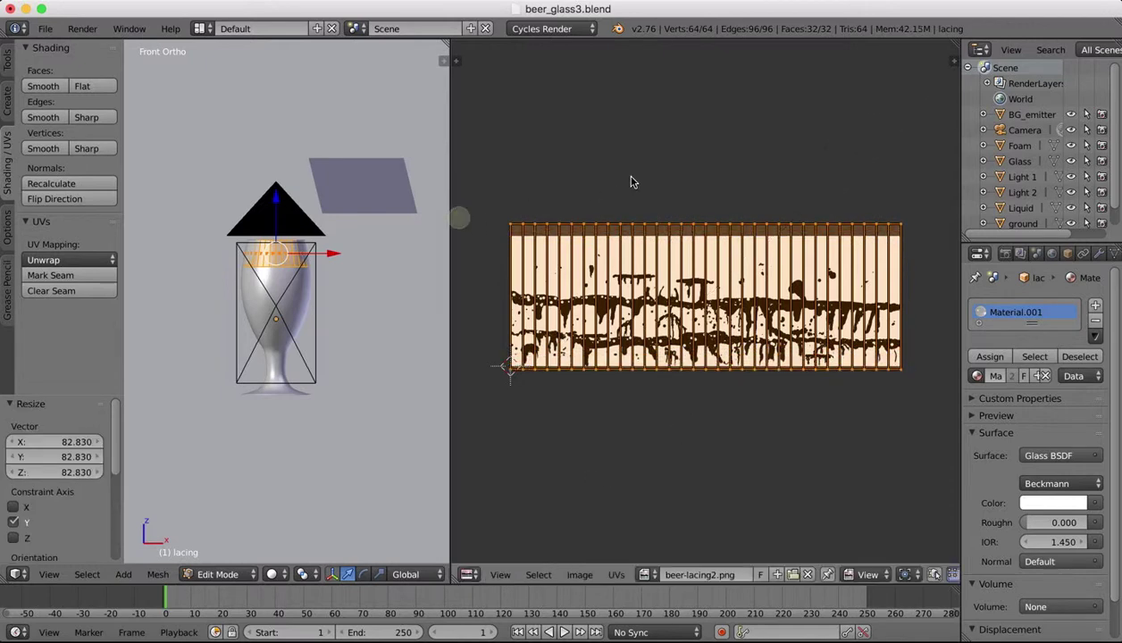
{"action": "key", "text": "g"}
{"action": "key", "text": "y"}
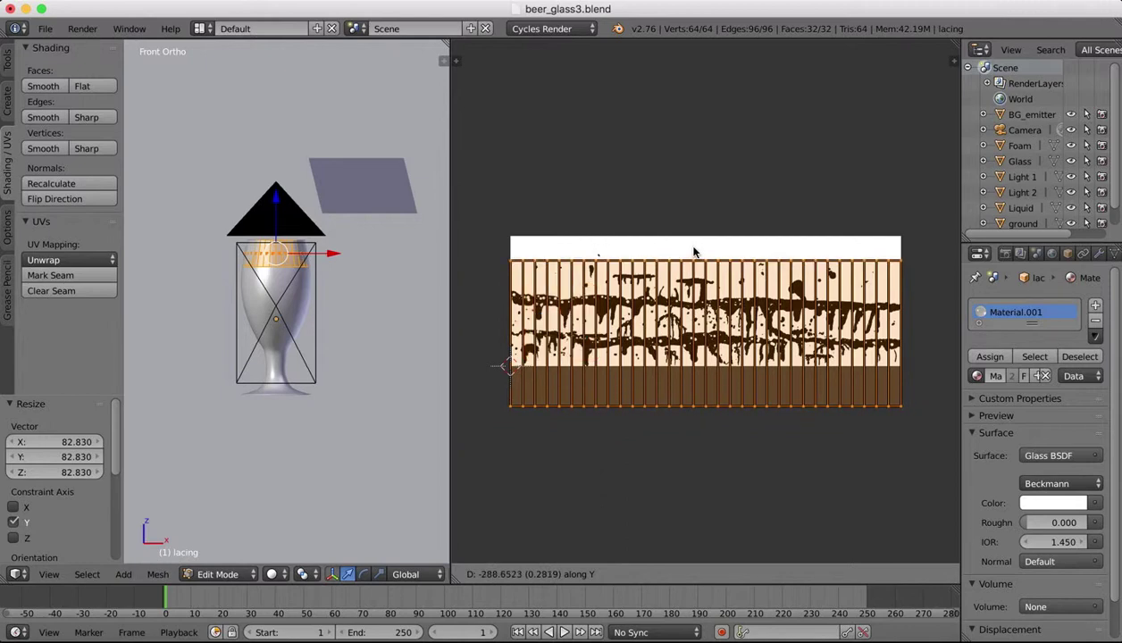
{"action": "left_click", "coordinate": [693, 252]}
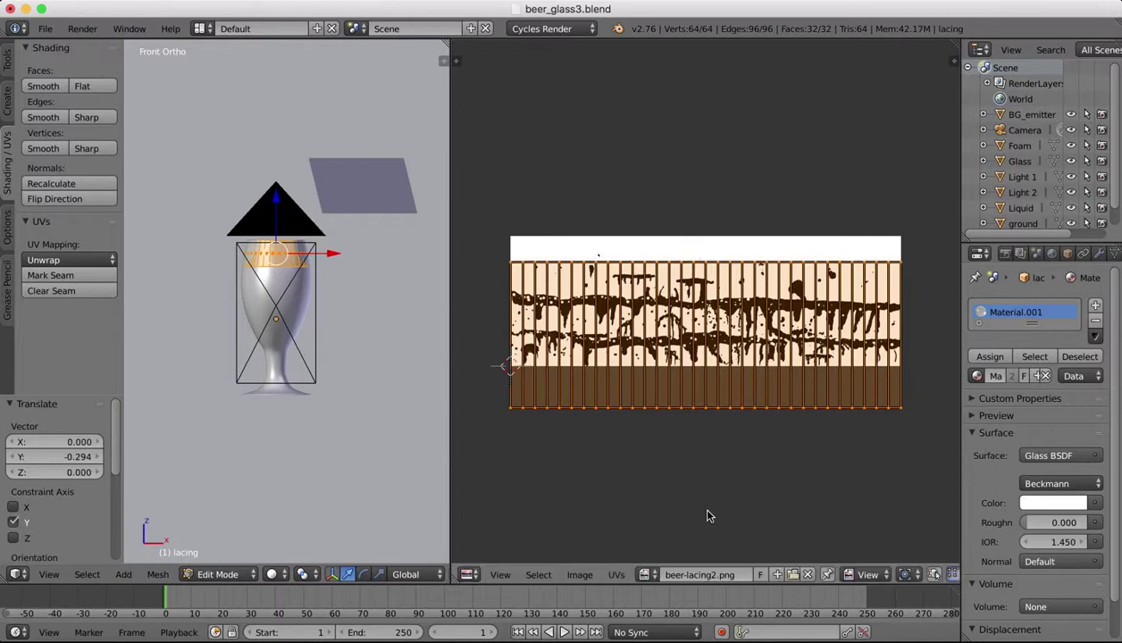
Turn the UV editor area into a node editor and widen the Outliner and Properties panels.
{"action": "left_click", "coordinate": [478, 577]}
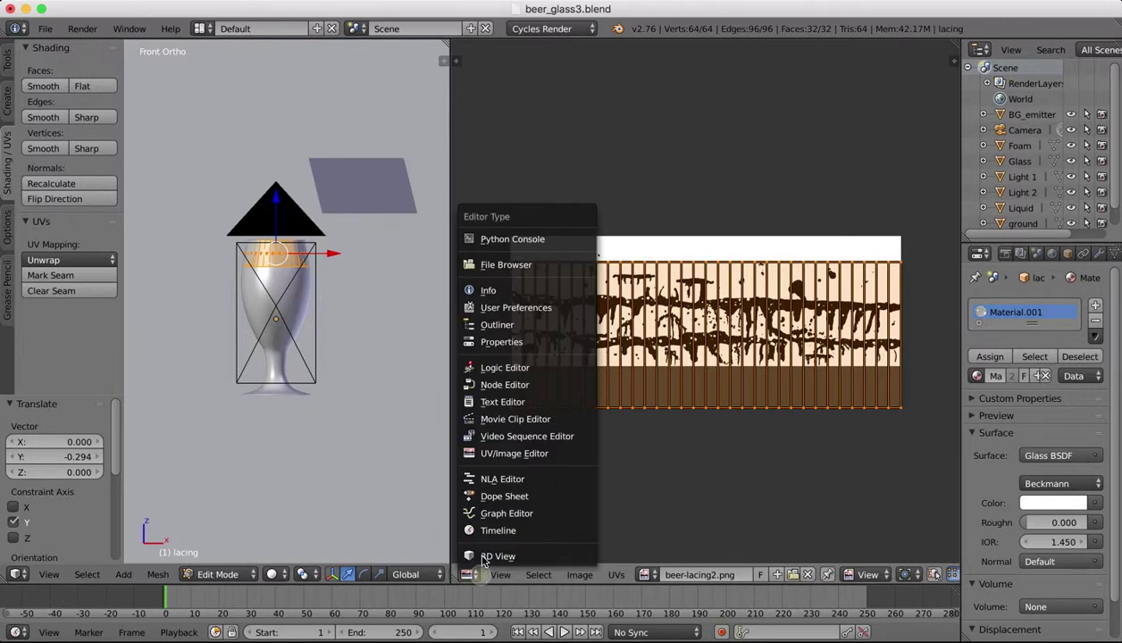
{"action": "left_click", "coordinate": [505, 385]}
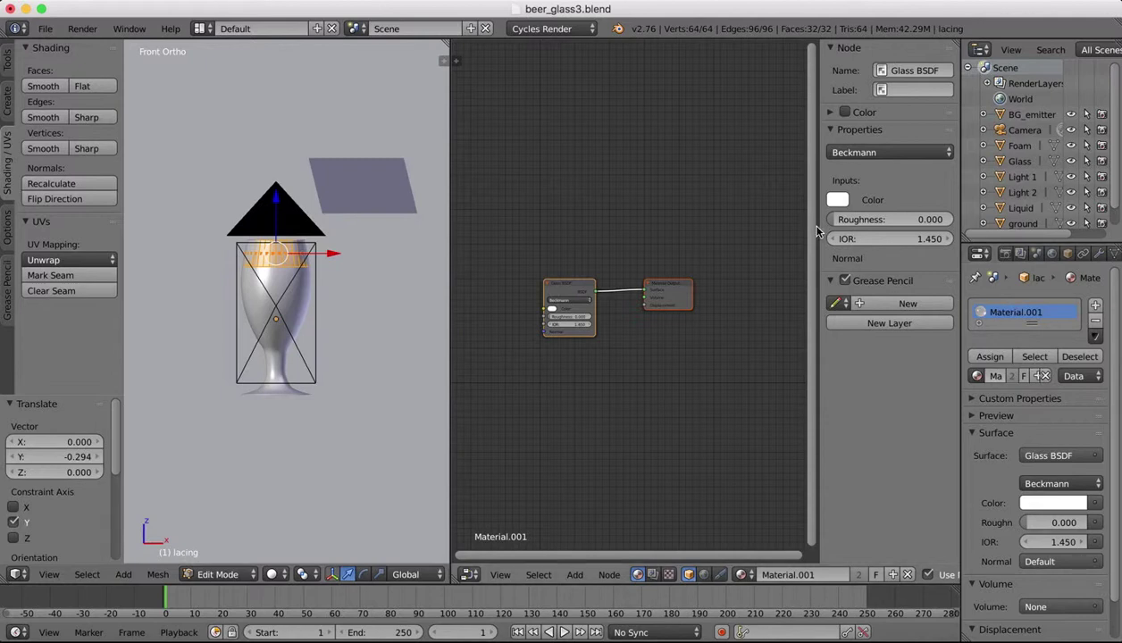
{"action": "left_click_drag", "start_coordinate": [819, 224], "coordinate": [948, 228]}
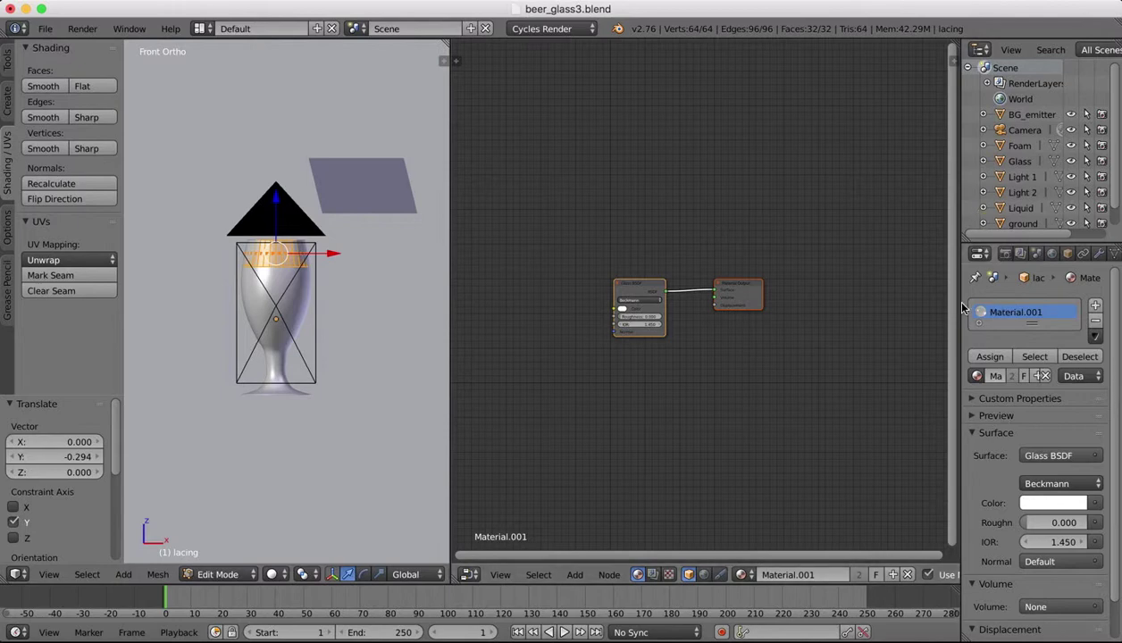
{"action": "left_click_drag", "start_coordinate": [960, 303], "coordinate": [831, 303]}
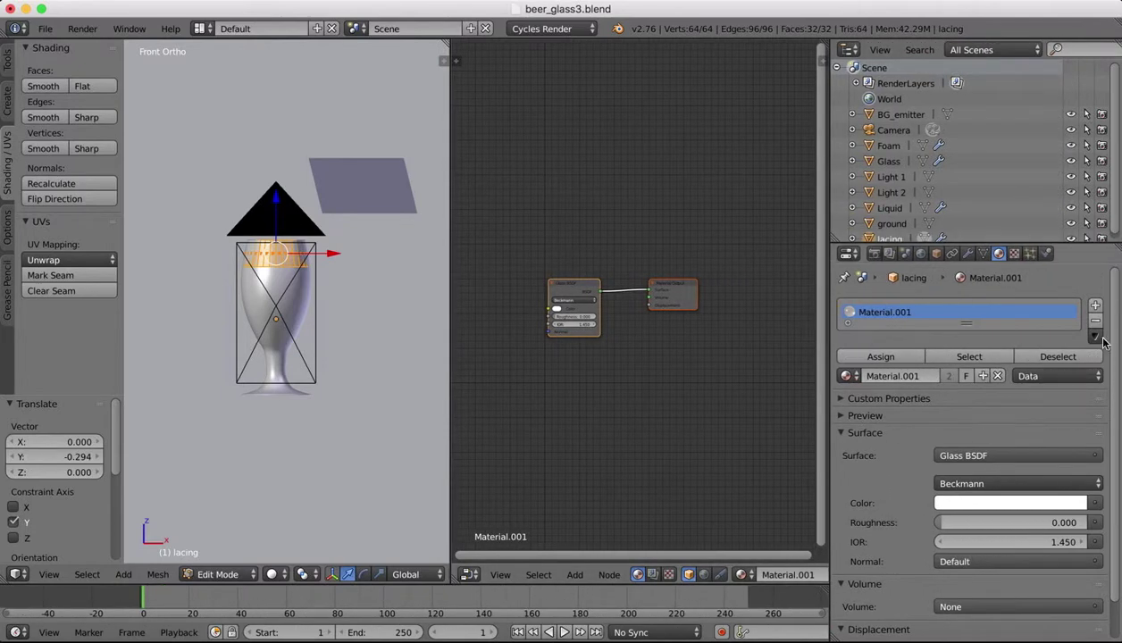
In Object Mode, replace the lacing object's material slot with a new material named 'lacing'.
{"action": "left_click", "coordinate": [1095, 322]}
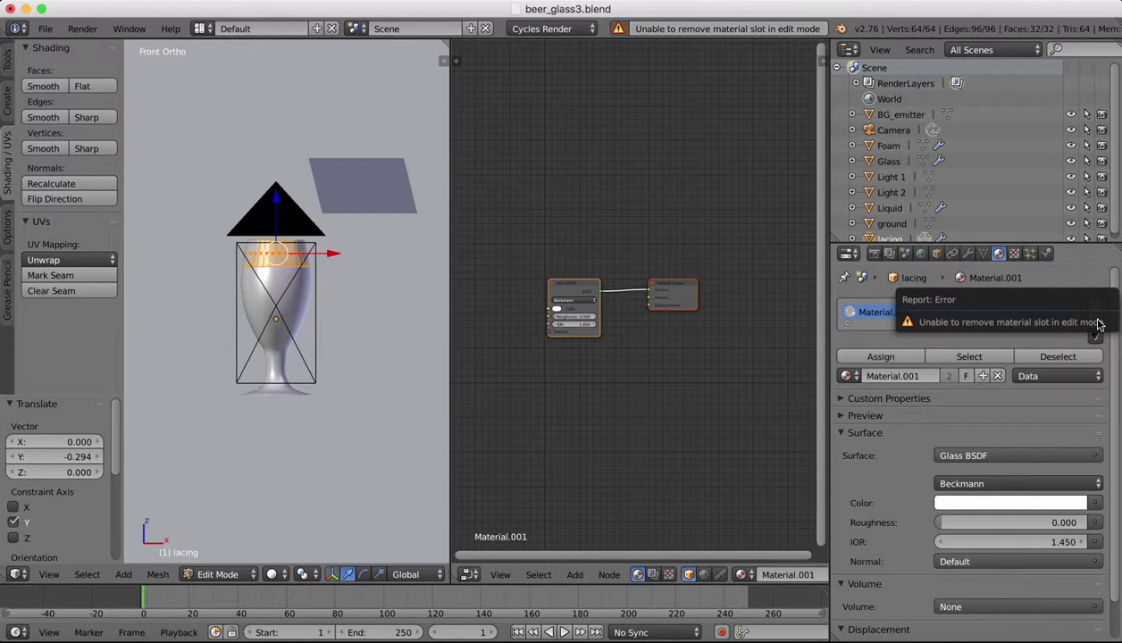
{"action": "left_click", "coordinate": [206, 579]}
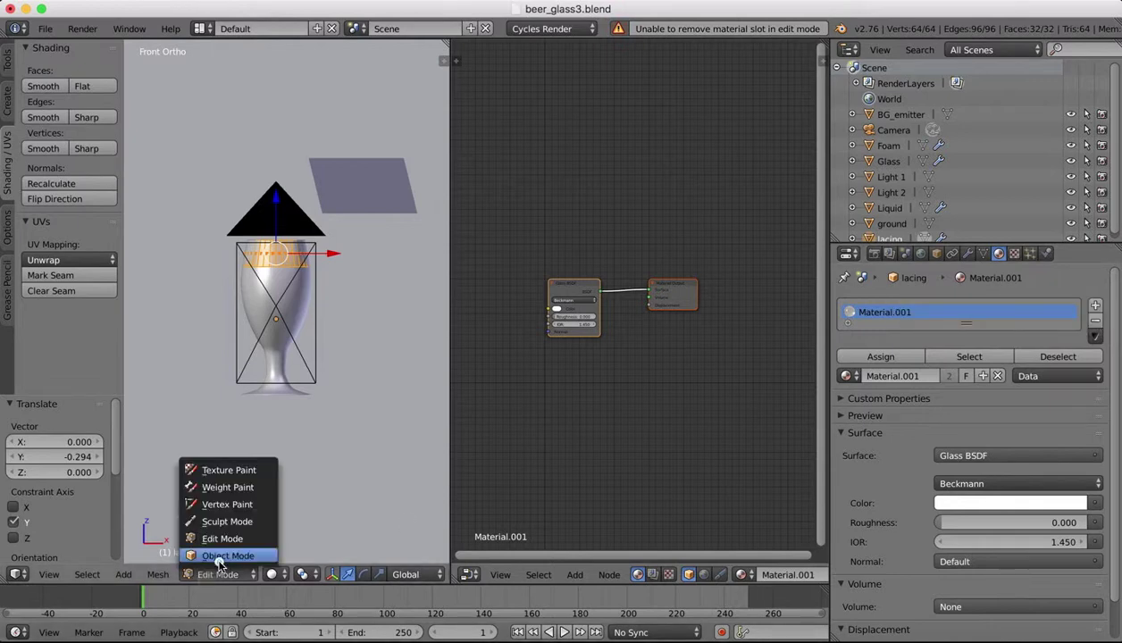
{"action": "left_click", "coordinate": [217, 561]}
{"action": "left_click", "coordinate": [1095, 322]}
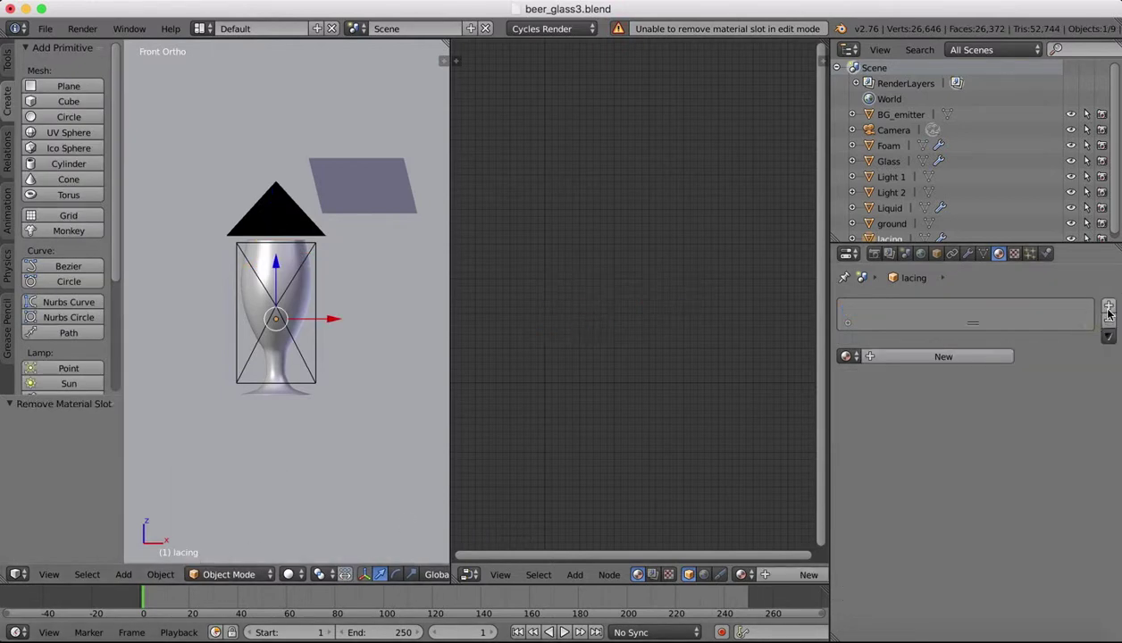
{"action": "left_click", "coordinate": [1095, 305]}
{"action": "left_click", "coordinate": [891, 356]}
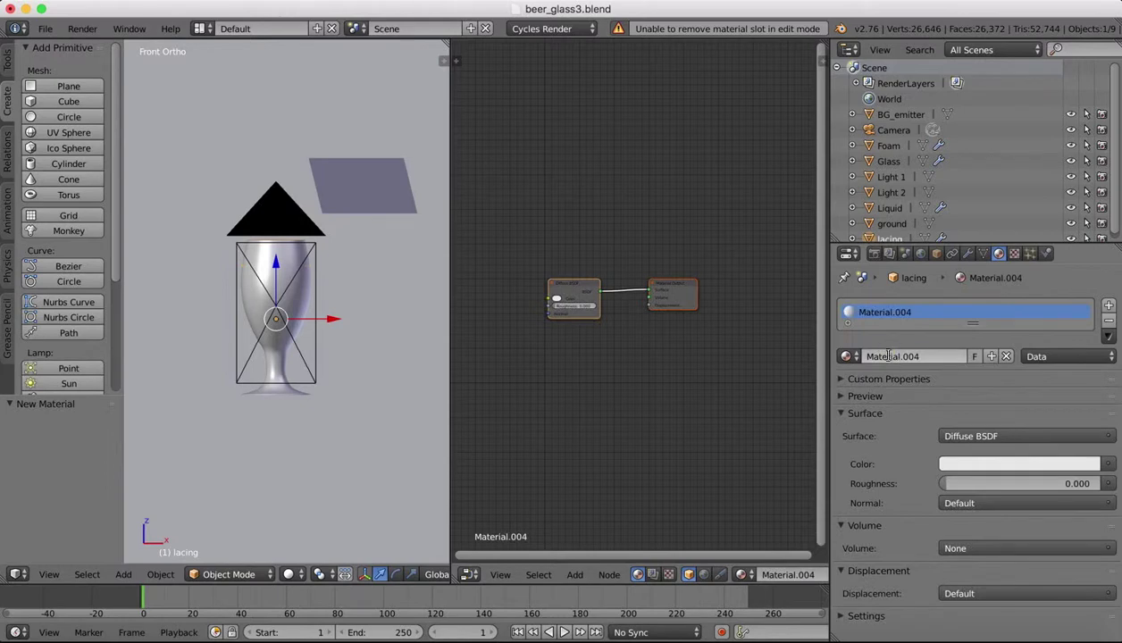
{"action": "left_click", "coordinate": [888, 356]}
{"action": "type", "text": "lacng"}
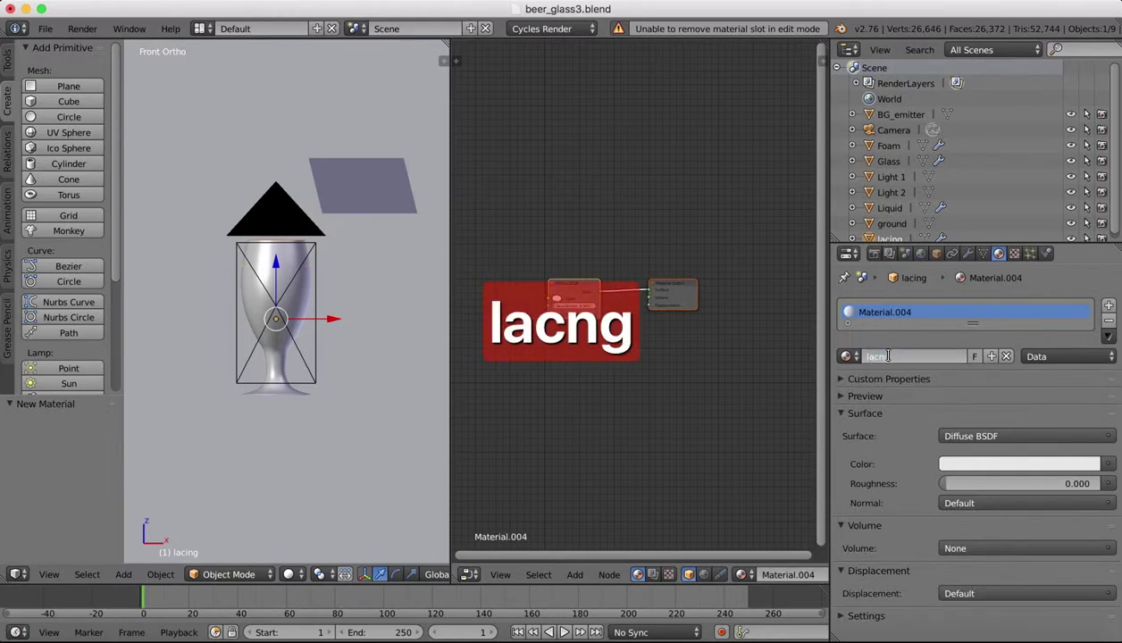
{"action": "type", "text": "ing"}
{"action": "key", "text": "Return"}
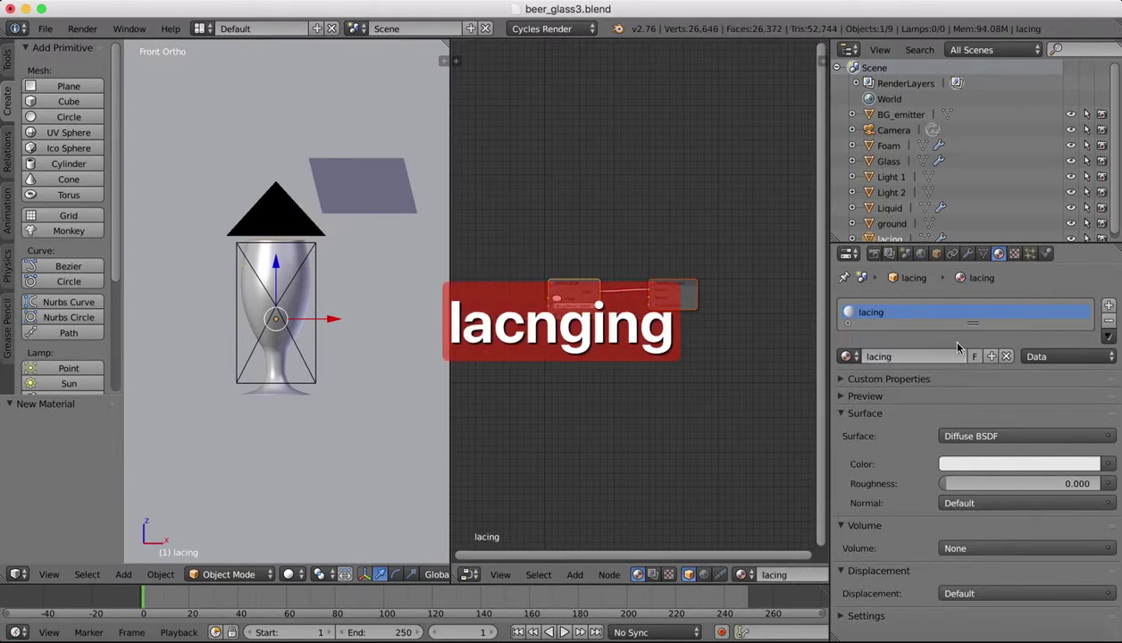
{"action": "scroll", "coordinate": [555, 295], "scroll_direction": "up", "scroll_amount": 3}
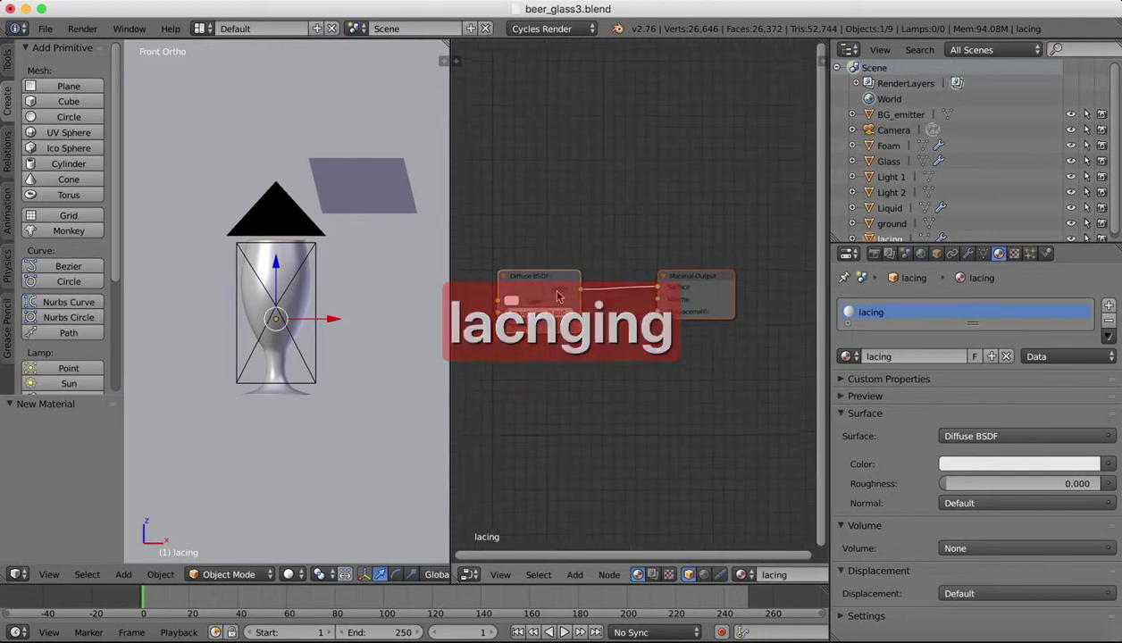
{"action": "left_click", "coordinate": [575, 576]}
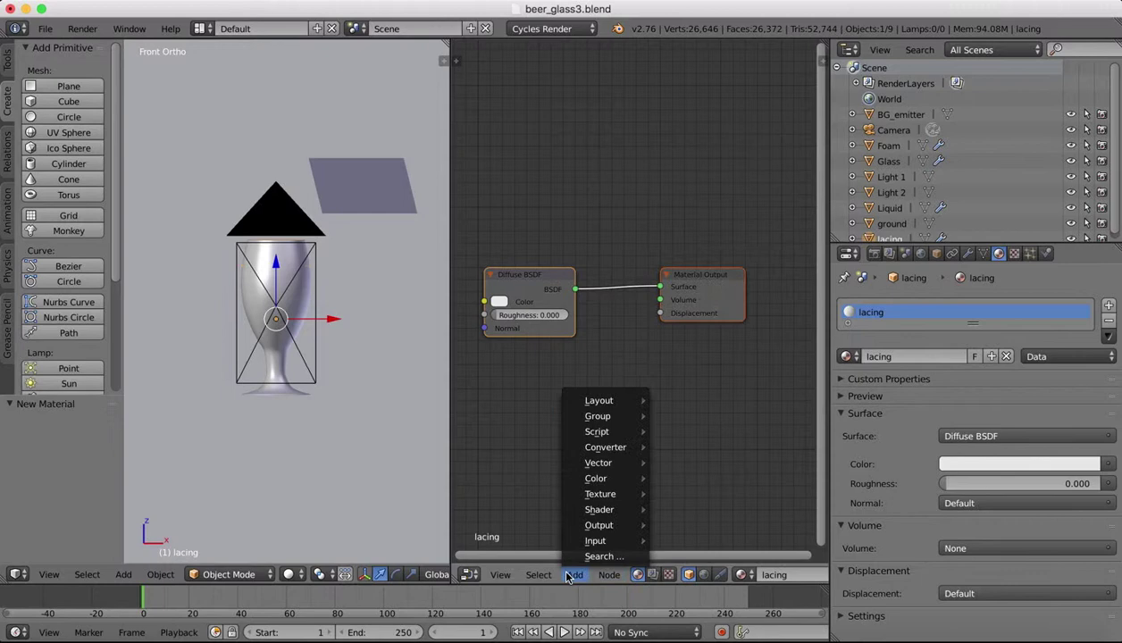
Add a Transparent BSDF node below the Diffuse BSDF.
{"action": "left_click", "coordinate": [585, 555]}
{"action": "type", "text": "tra"}
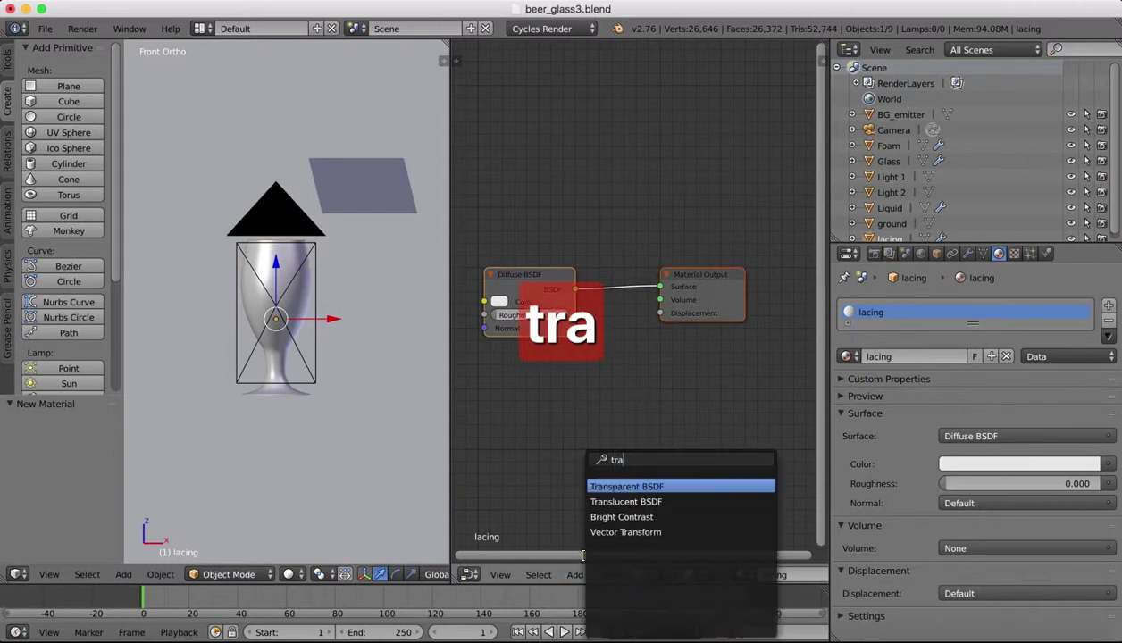
{"action": "left_click", "coordinate": [629, 487]}
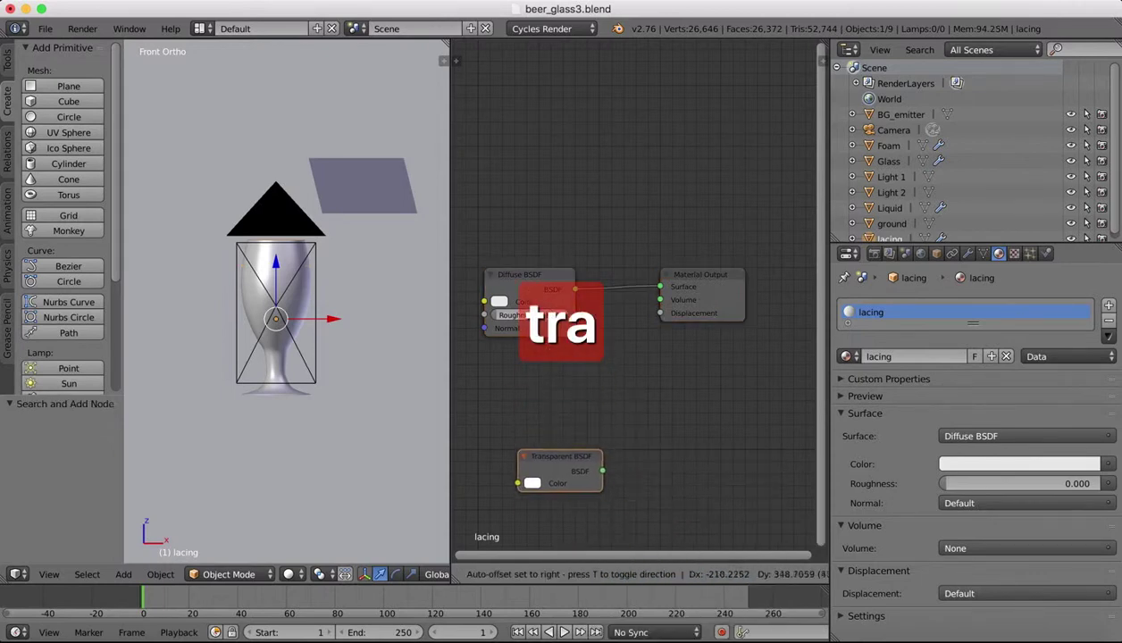
{"action": "left_click", "coordinate": [534, 419]}
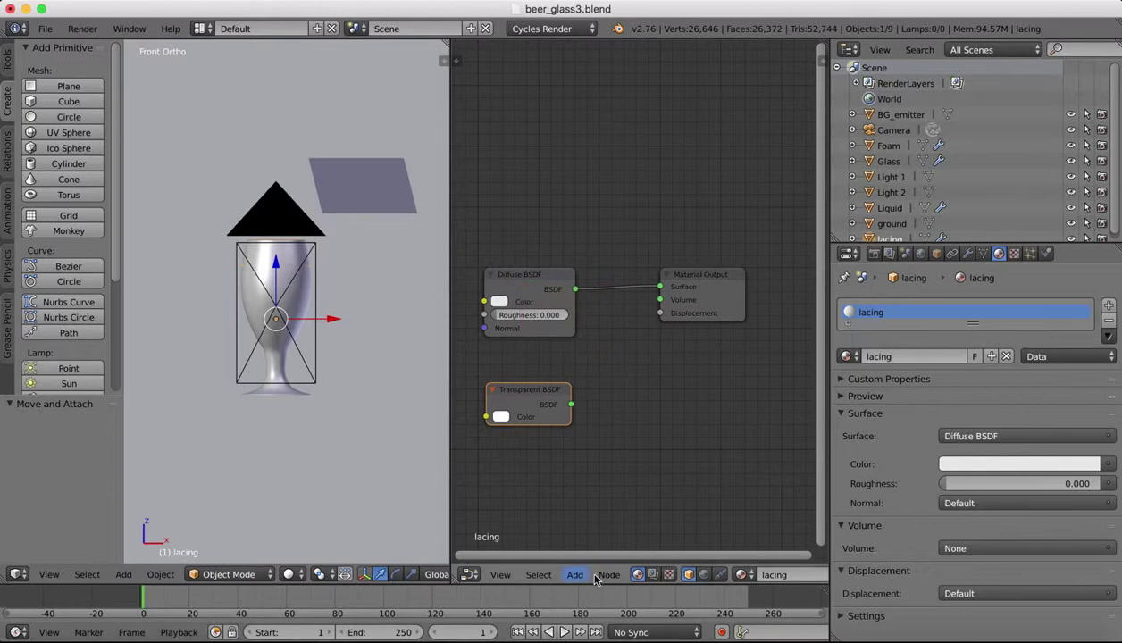
Insert a Mix Shader between Diffuse and Material Output, wiring Transparent BSDF into its second input.
{"action": "left_click", "coordinate": [593, 576]}
{"action": "left_click", "coordinate": [596, 623]}
{"action": "type", "text": "mix"}
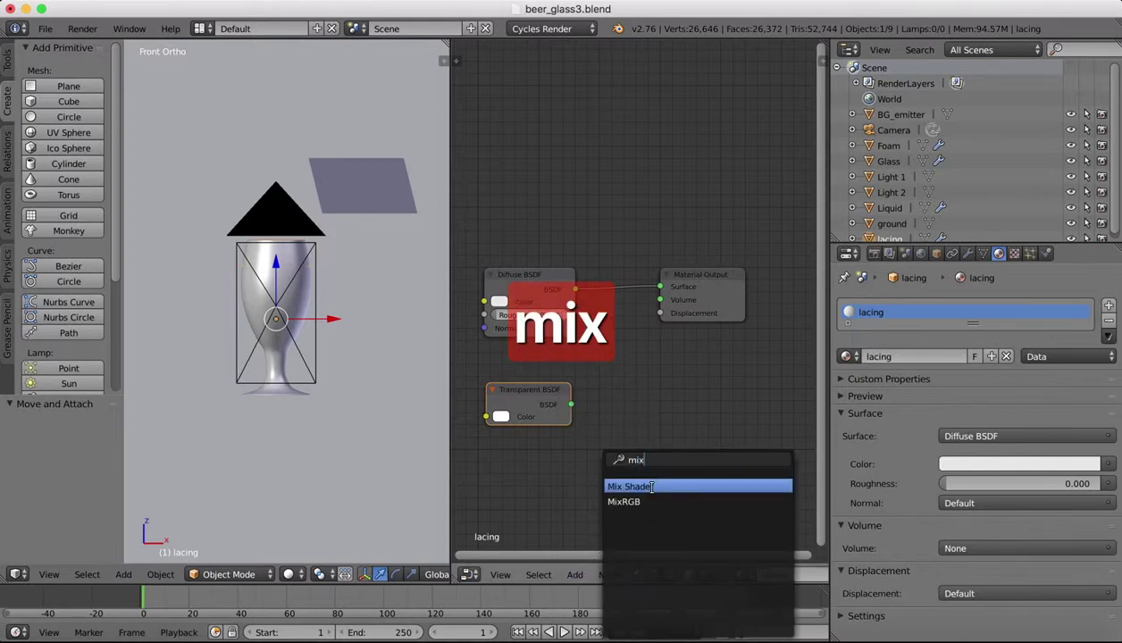
{"action": "left_click", "coordinate": [651, 487]}
{"action": "left_click", "coordinate": [661, 376]}
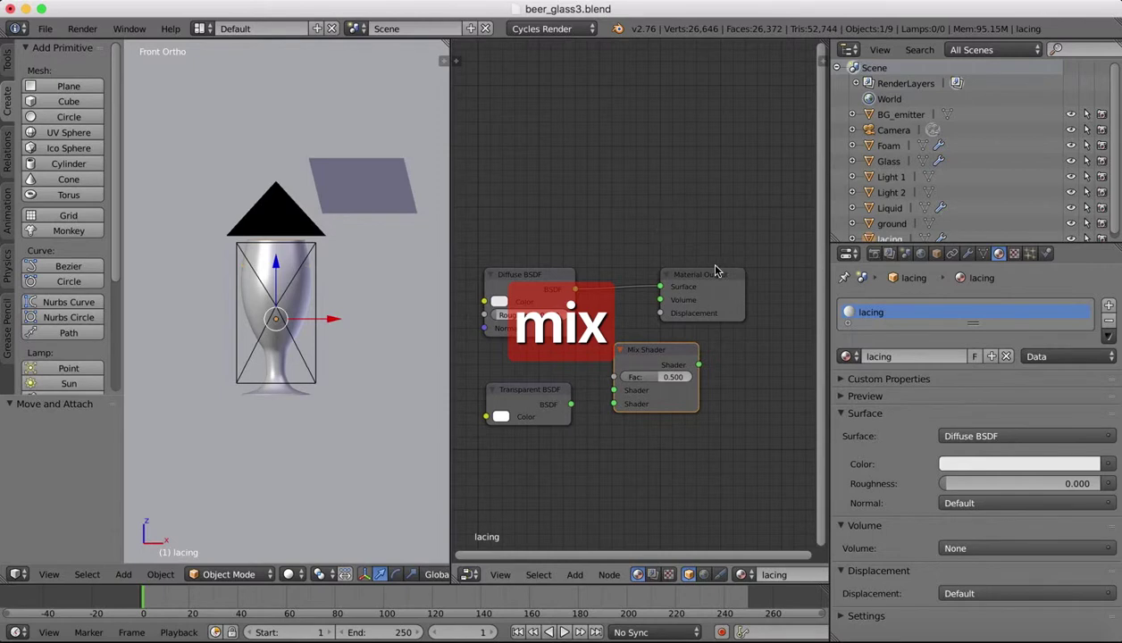
{"action": "left_click_drag", "start_coordinate": [713, 266], "coordinate": [784, 265]}
{"action": "left_click_drag", "start_coordinate": [664, 346], "coordinate": [674, 254]}
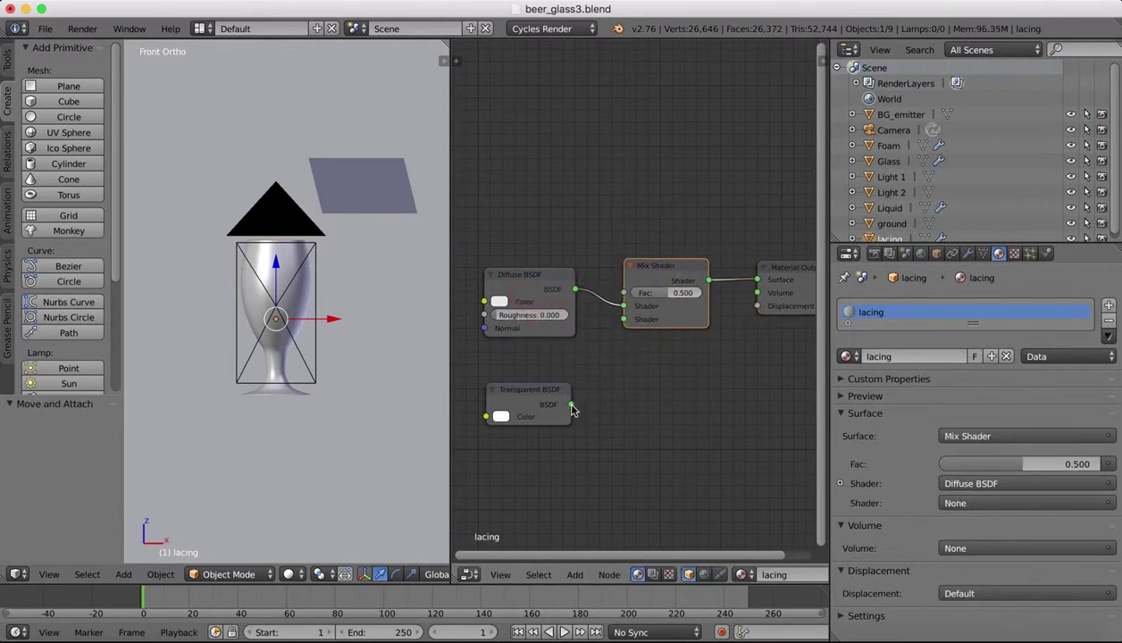
{"action": "left_click_drag", "start_coordinate": [573, 409], "coordinate": [621, 320]}
{"action": "left_click", "coordinate": [574, 575]}
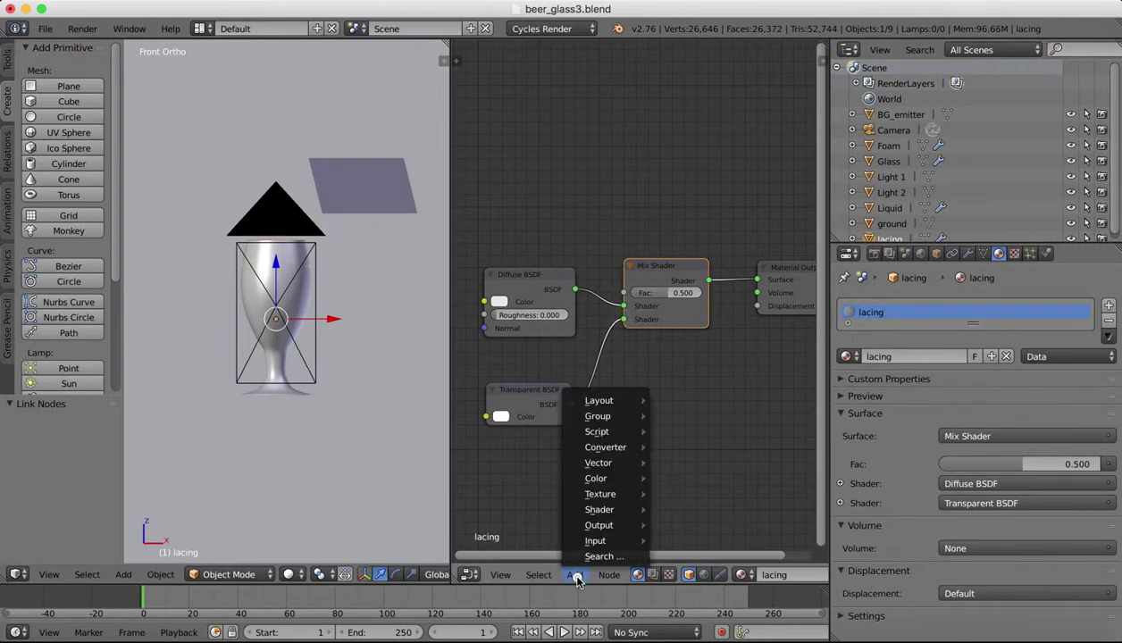
Add an Image Texture node and load beer-lacing2.png from Desktop > Stock images > Liquids.
{"action": "mouse_move", "coordinate": [599, 495]}
{"action": "left_click", "coordinate": [701, 301]}
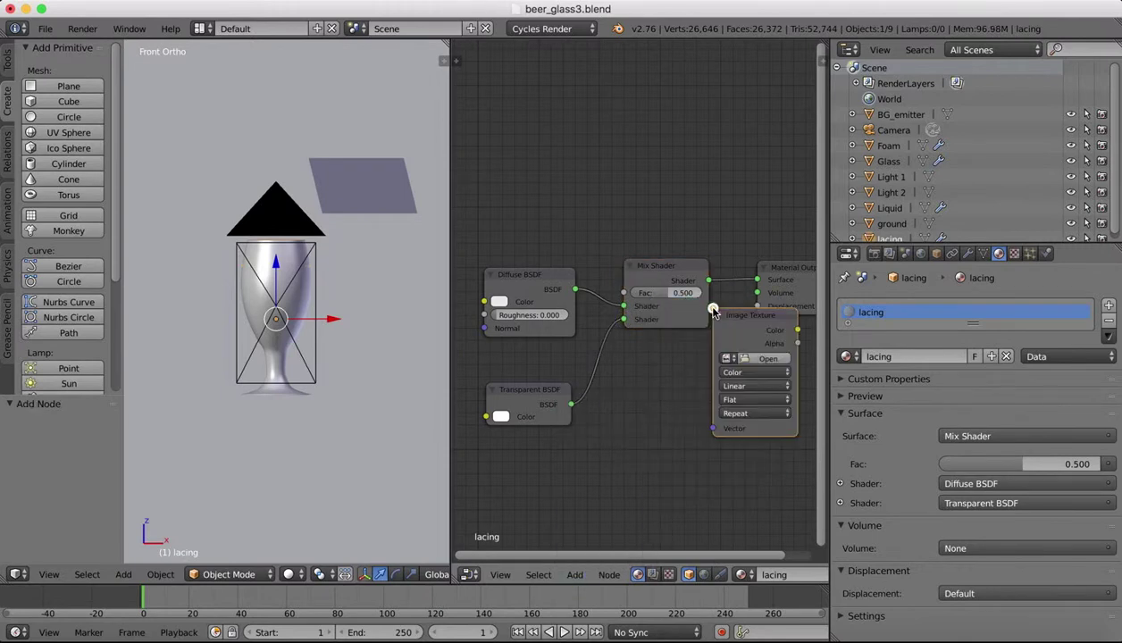
{"action": "left_click", "coordinate": [476, 80]}
{"action": "left_click", "coordinate": [549, 157]}
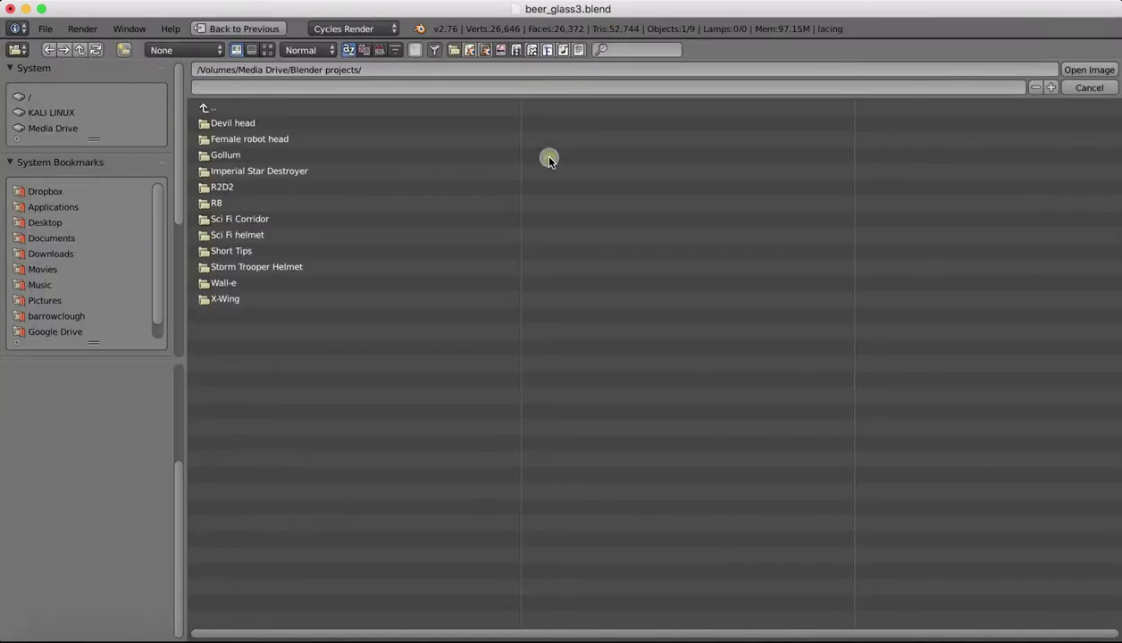
{"action": "left_click", "coordinate": [46, 239]}
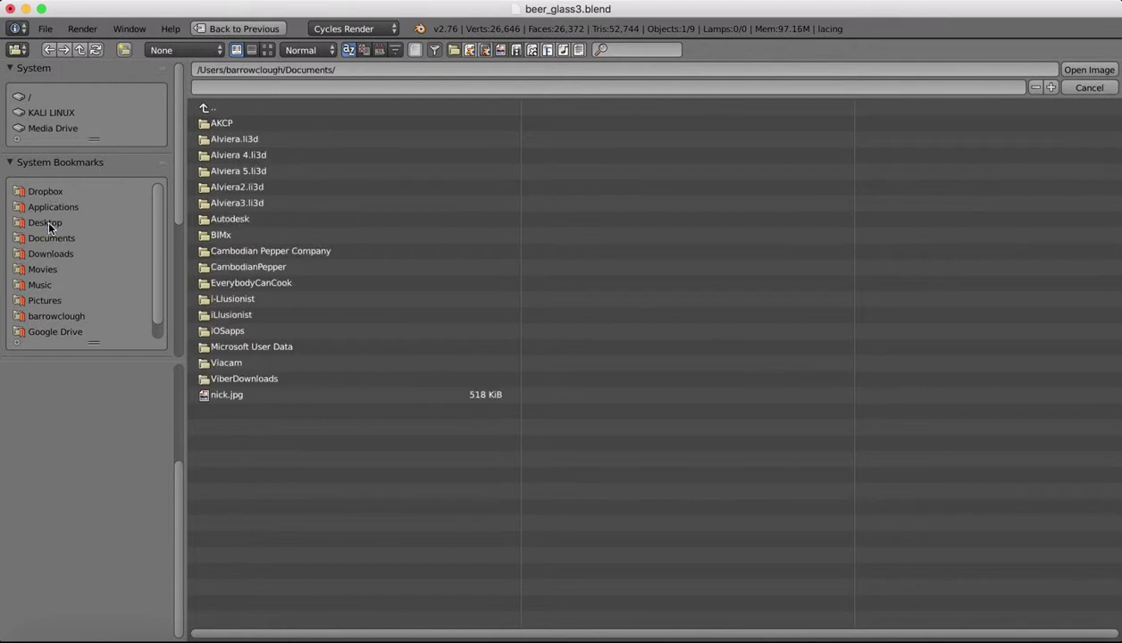
{"action": "left_click", "coordinate": [44, 222]}
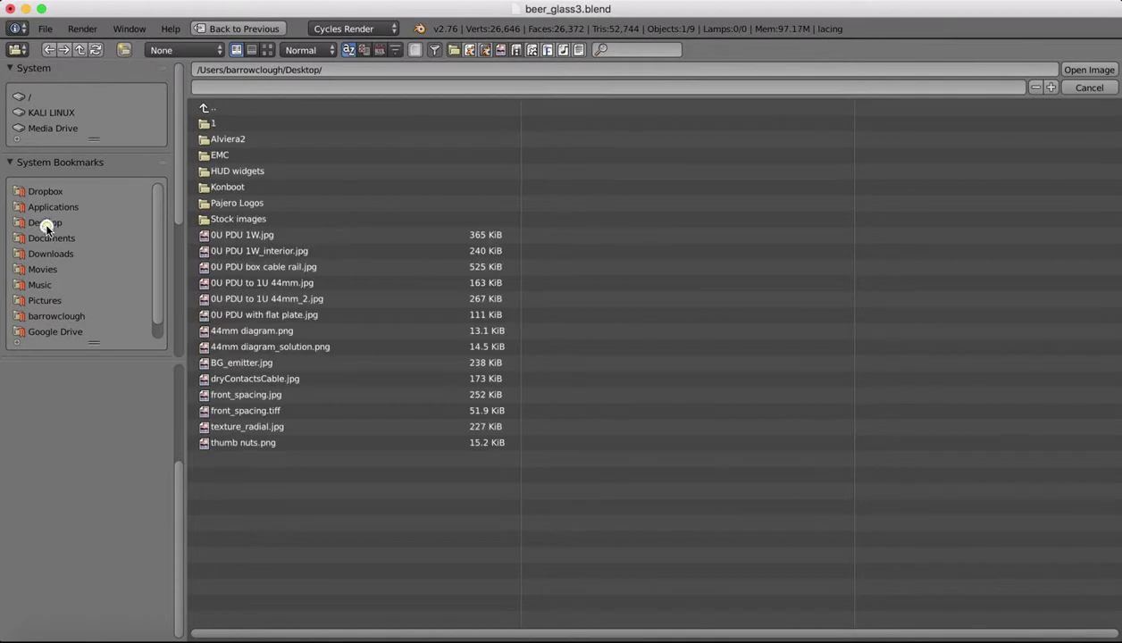
{"action": "left_click", "coordinate": [265, 220]}
{"action": "left_click", "coordinate": [270, 203]}
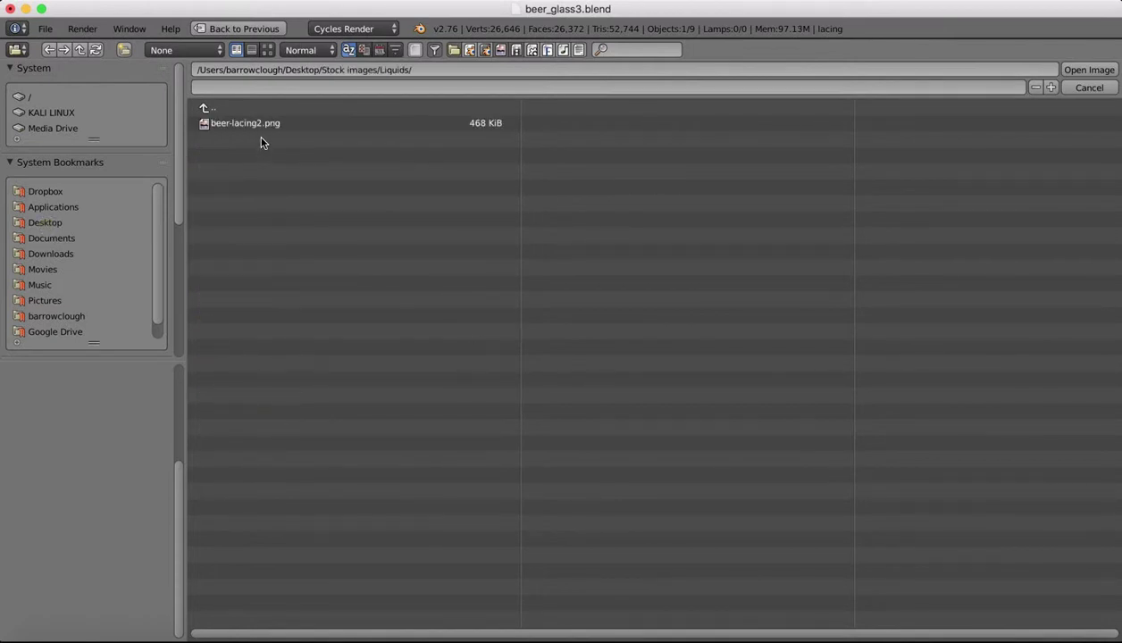
{"action": "left_click", "coordinate": [256, 123]}
{"action": "left_click", "coordinate": [1089, 70]}
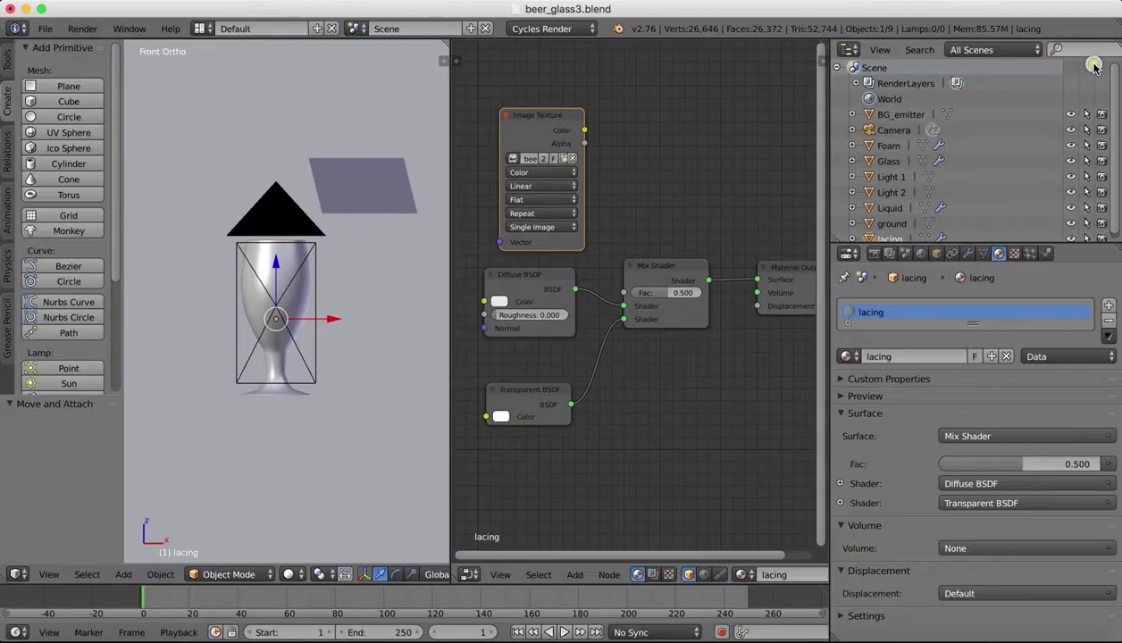
Set the texture's colour space to Non-Color Data and move the node up and left.
{"action": "left_click", "coordinate": [541, 173]}
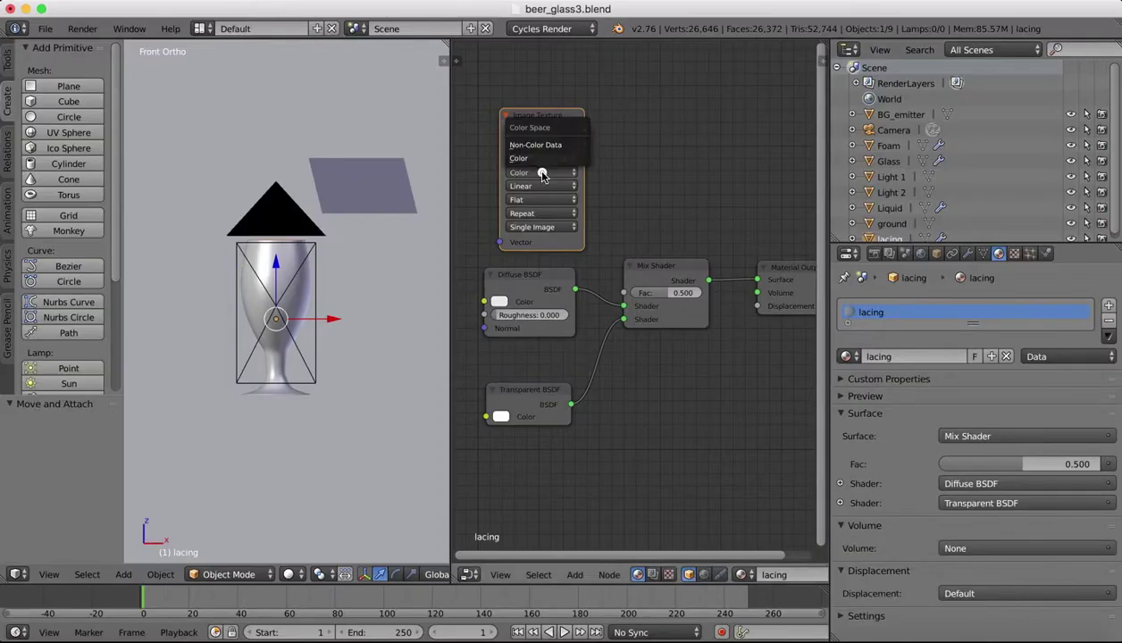
{"action": "left_click", "coordinate": [546, 147]}
{"action": "left_click_drag", "start_coordinate": [542, 115], "coordinate": [624, 293]}
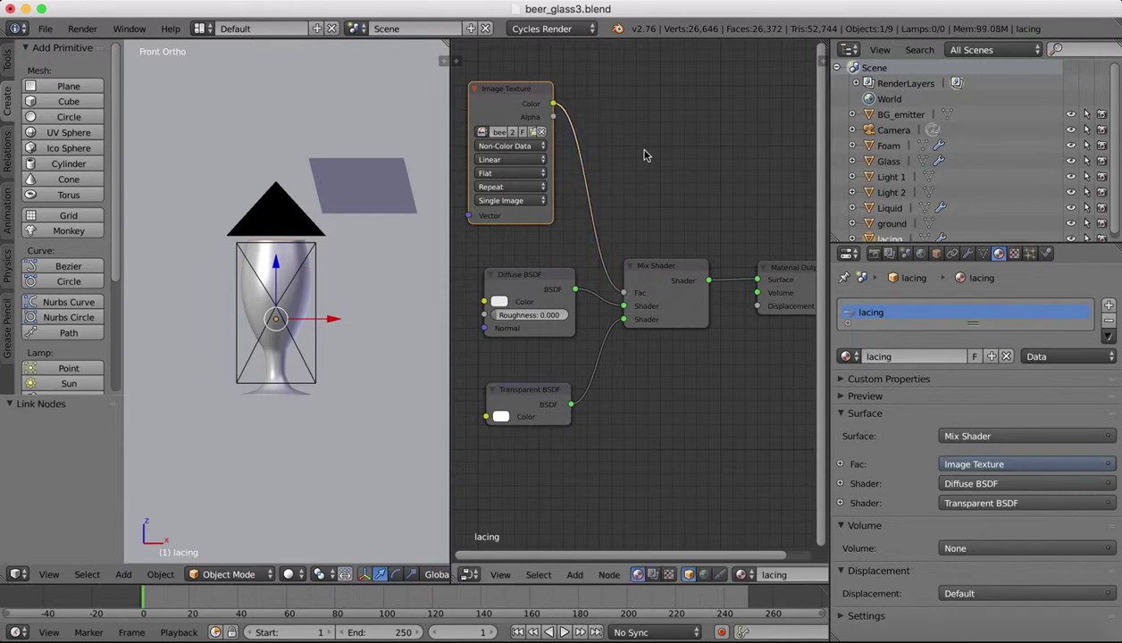
Switch the 3D view to the scene camera with Rendered viewport shading.
{"action": "left_click", "coordinate": [49, 574]}
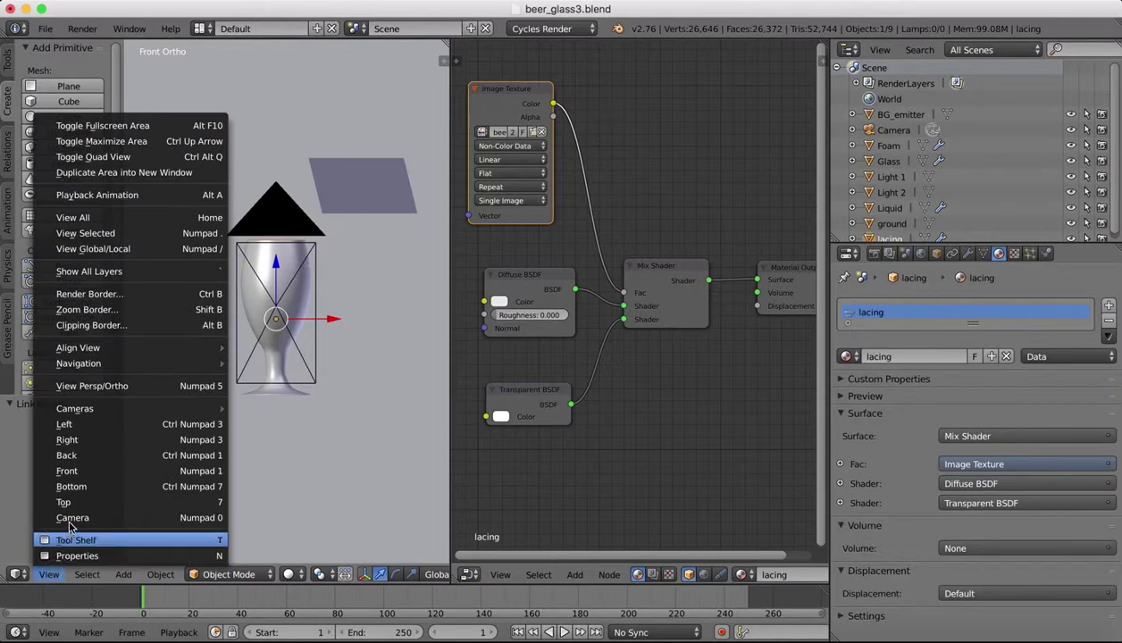
{"action": "left_click", "coordinate": [69, 519]}
{"action": "left_click", "coordinate": [288, 574]}
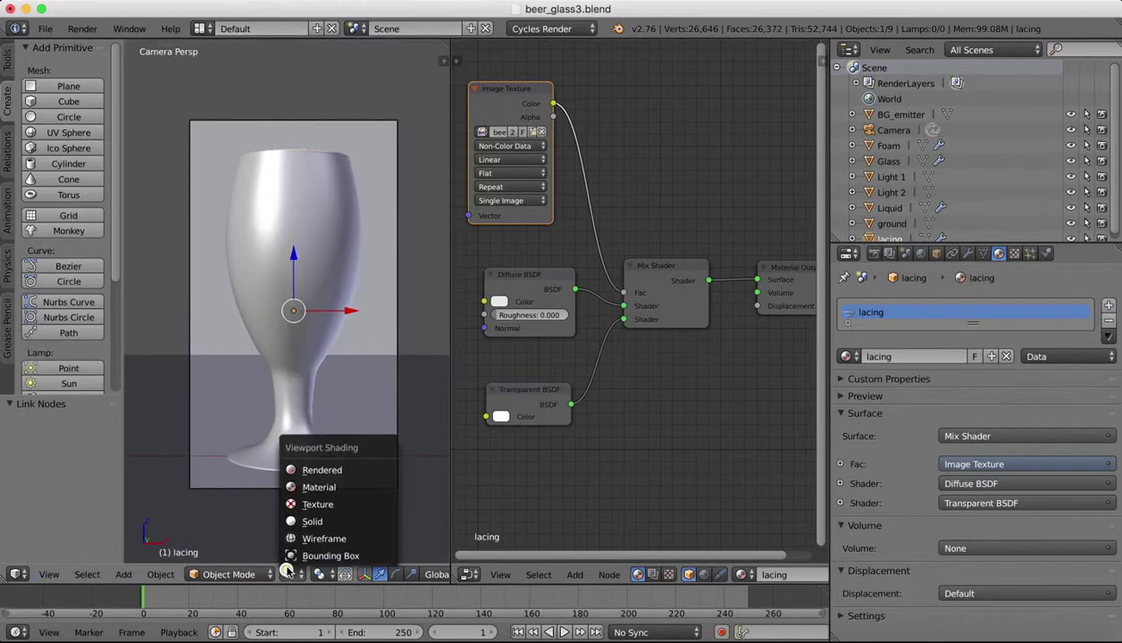
{"action": "left_click", "coordinate": [312, 470]}
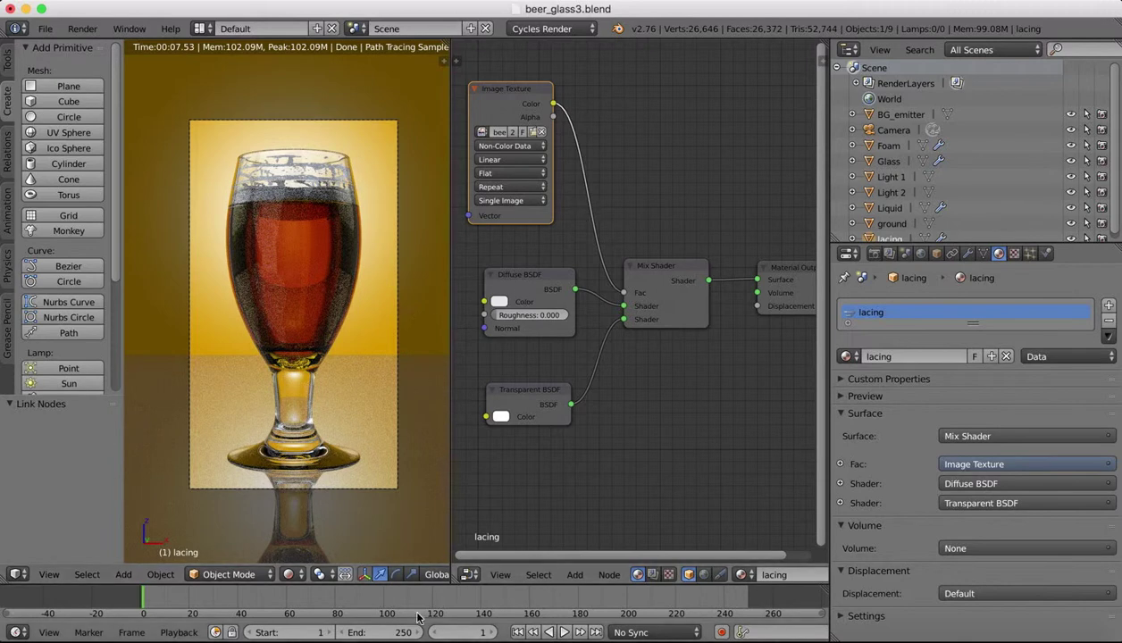
Turn the node area into the UV/Image Editor and enter Edit Mode on the lacing mesh.
{"action": "left_click", "coordinate": [468, 575]}
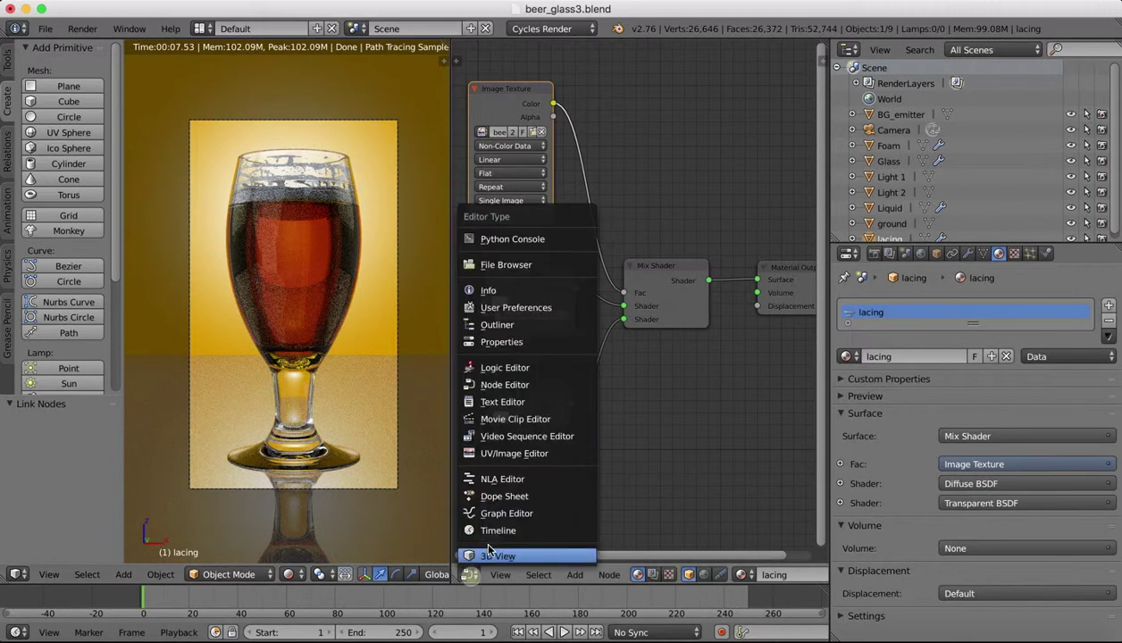
{"action": "left_click", "coordinate": [496, 453]}
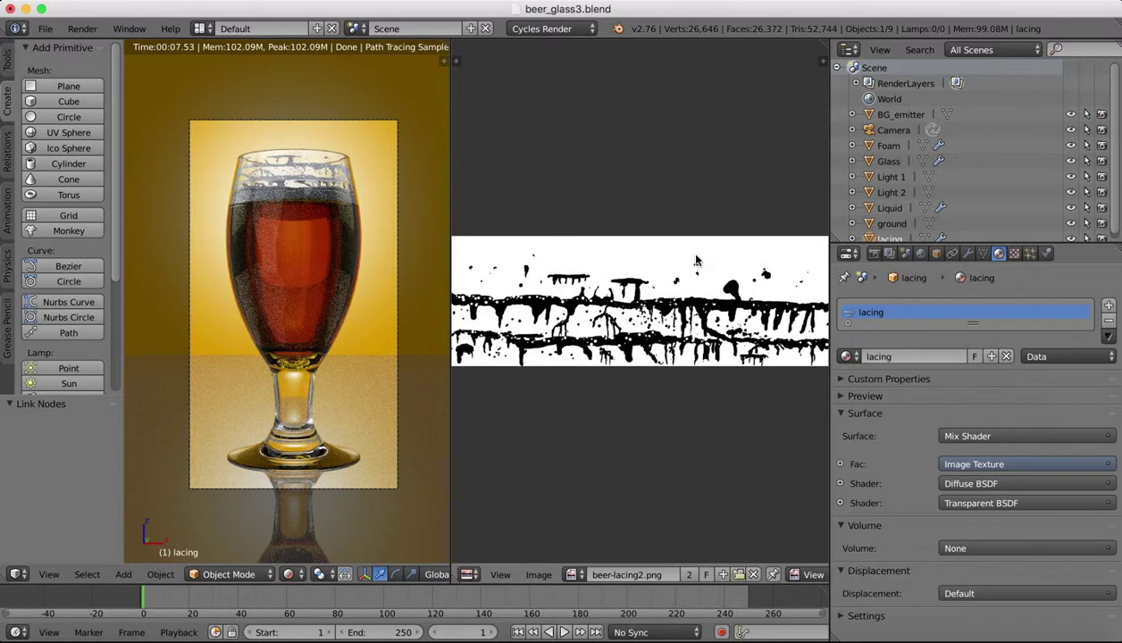
{"action": "scroll", "coordinate": [695, 259], "scroll_direction": "down", "scroll_amount": 2}
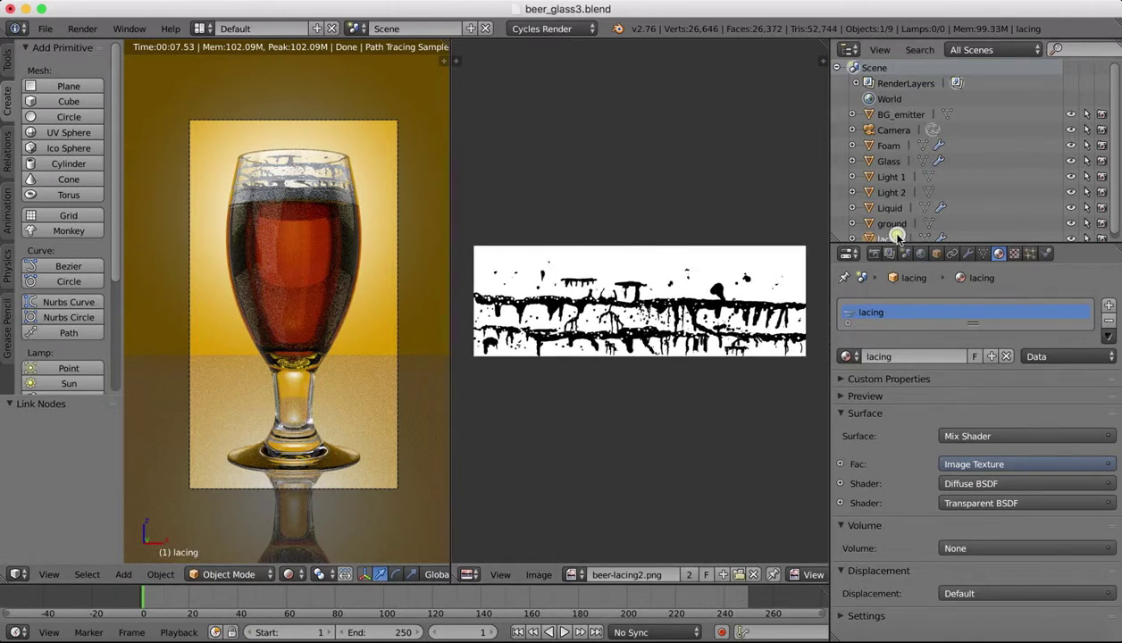
{"action": "key", "text": "Tab"}
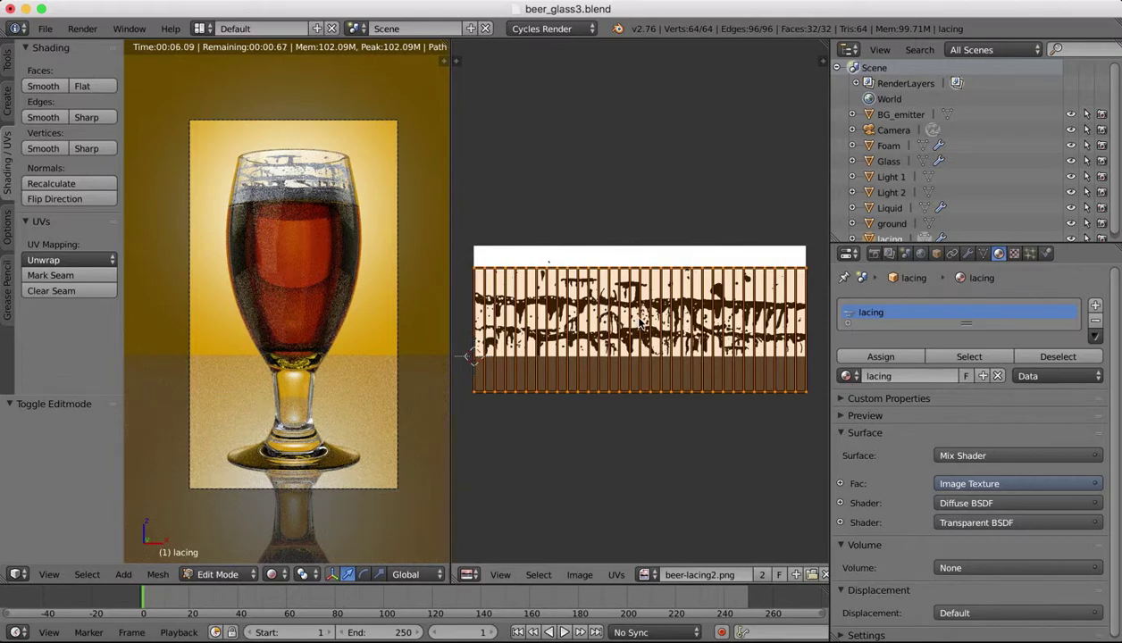
Scale the lacing UVs to 1.208 over the image, then to 0.810 along Y.
{"action": "key", "text": "s"}
{"action": "key", "text": "z"}
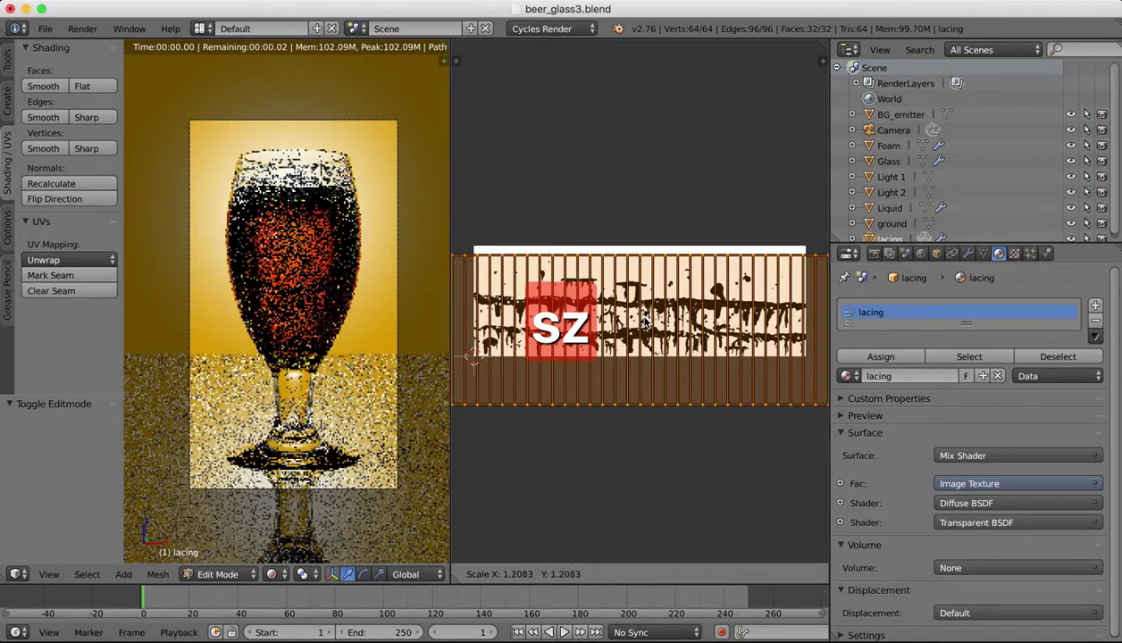
{"action": "left_click", "coordinate": [644, 321]}
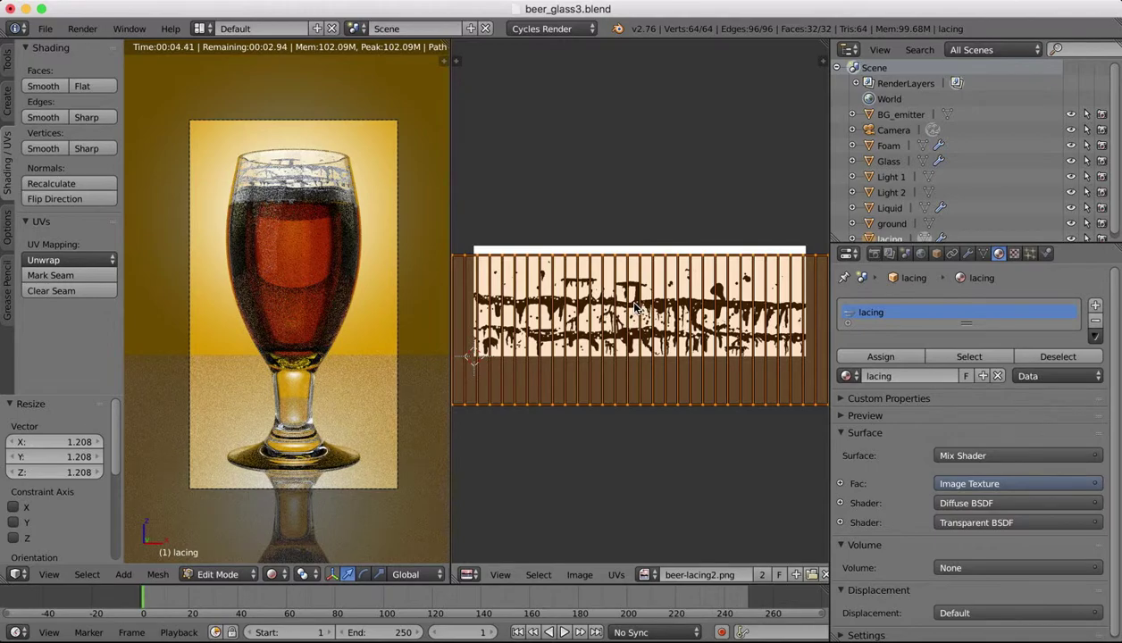
{"action": "key", "text": "s"}
{"action": "key", "text": "y"}
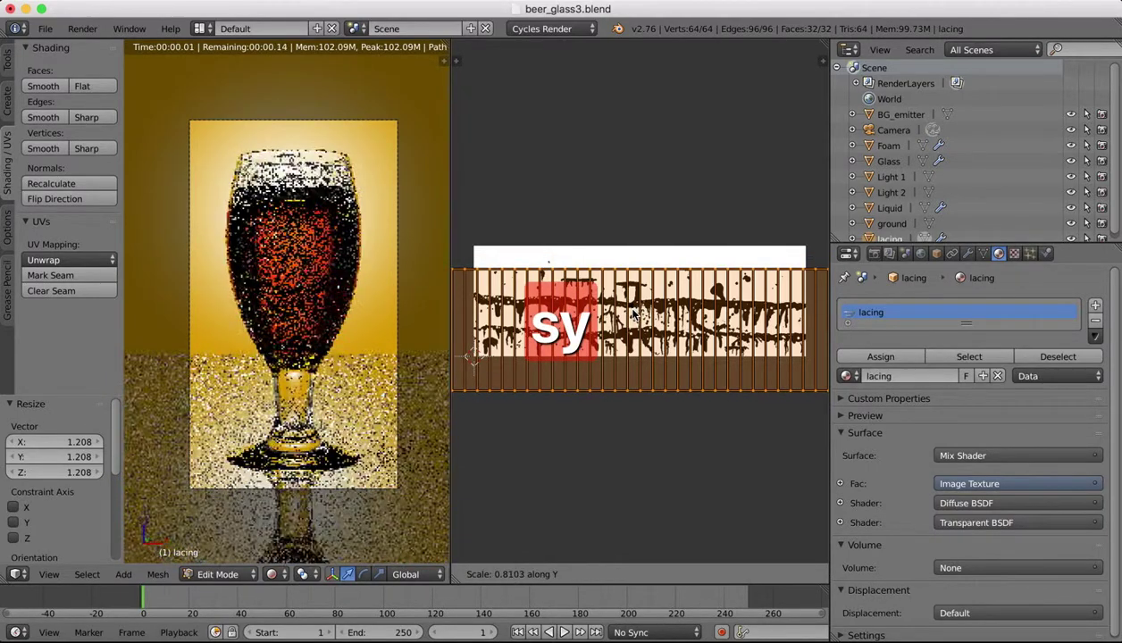
{"action": "left_click", "coordinate": [633, 314]}
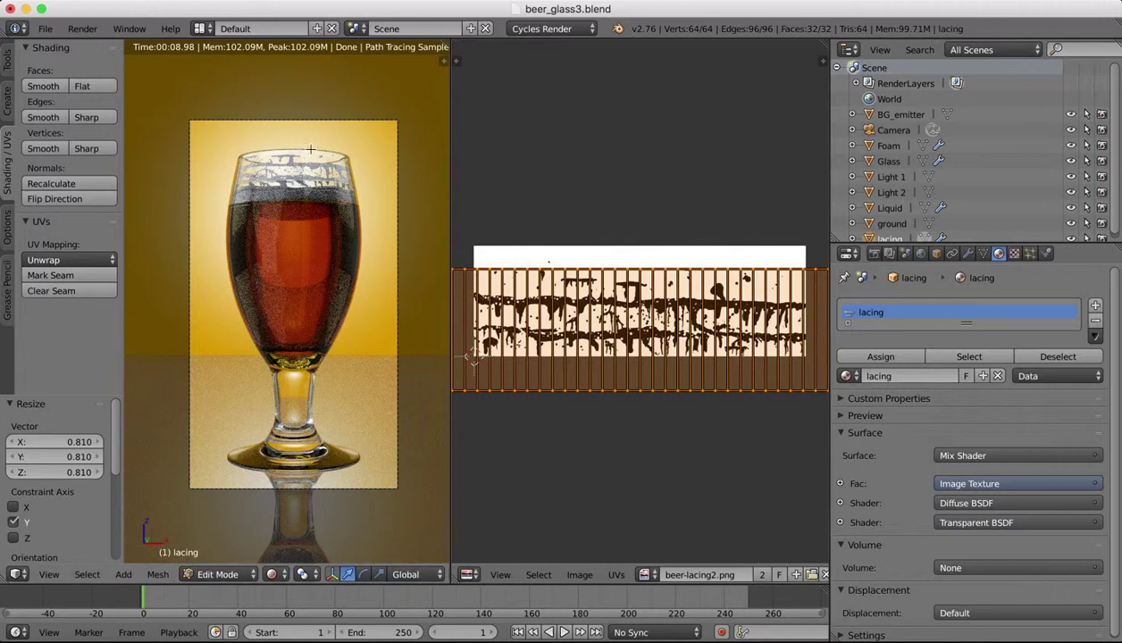
Restore the Node Editor, return to Object Mode, and select the Glass object.
{"action": "left_click", "coordinate": [466, 573]}
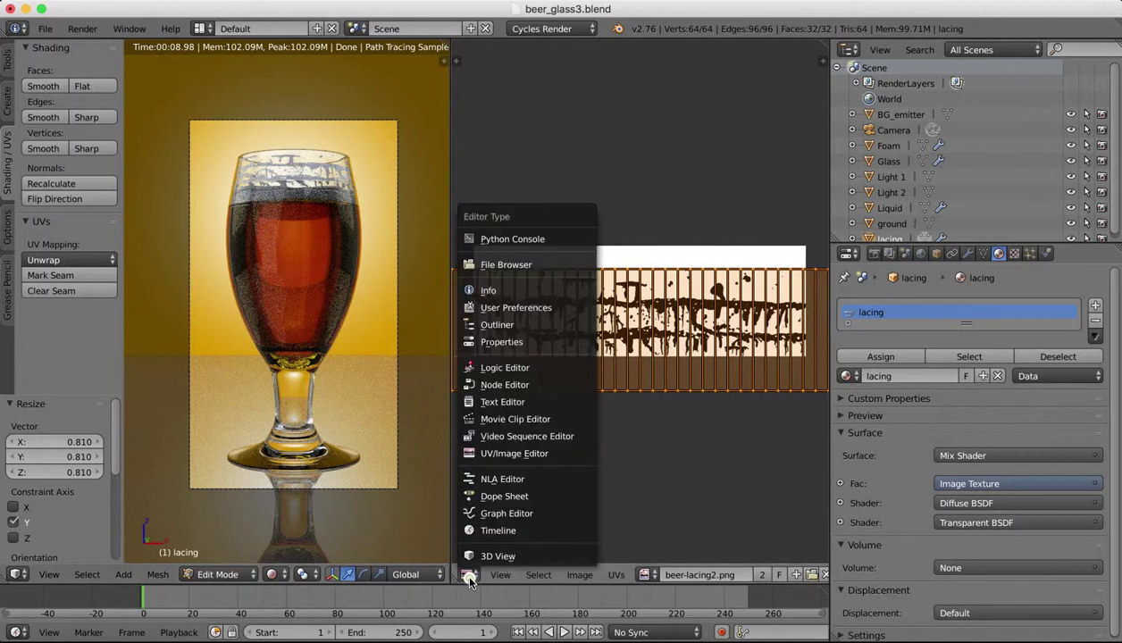
{"action": "left_click", "coordinate": [500, 384]}
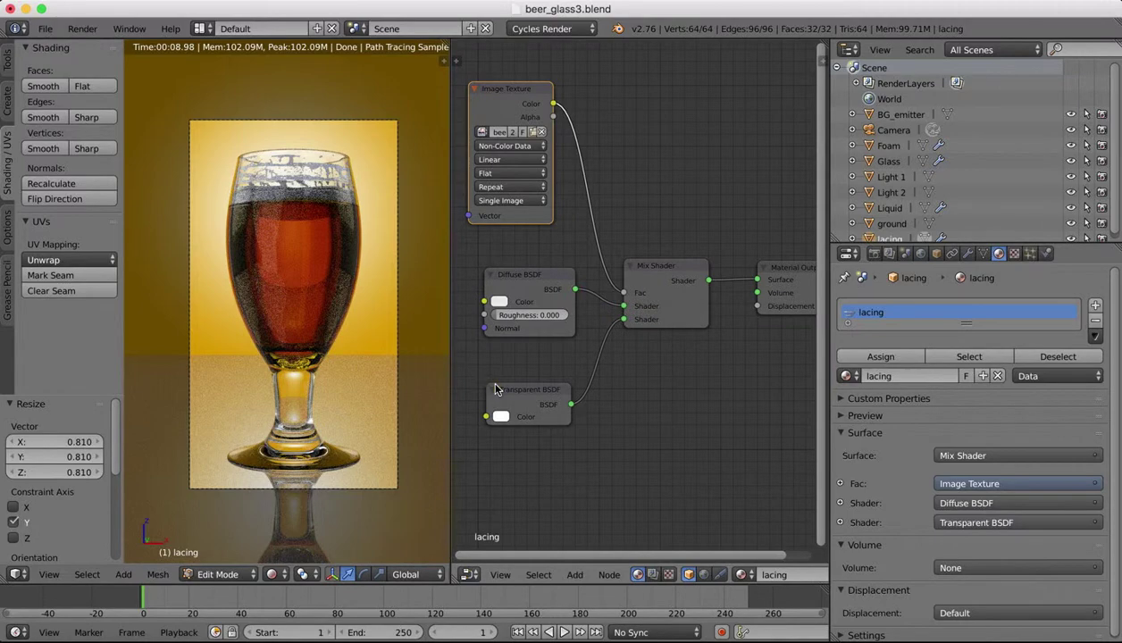
{"action": "left_click", "coordinate": [211, 579]}
{"action": "left_click", "coordinate": [221, 571]}
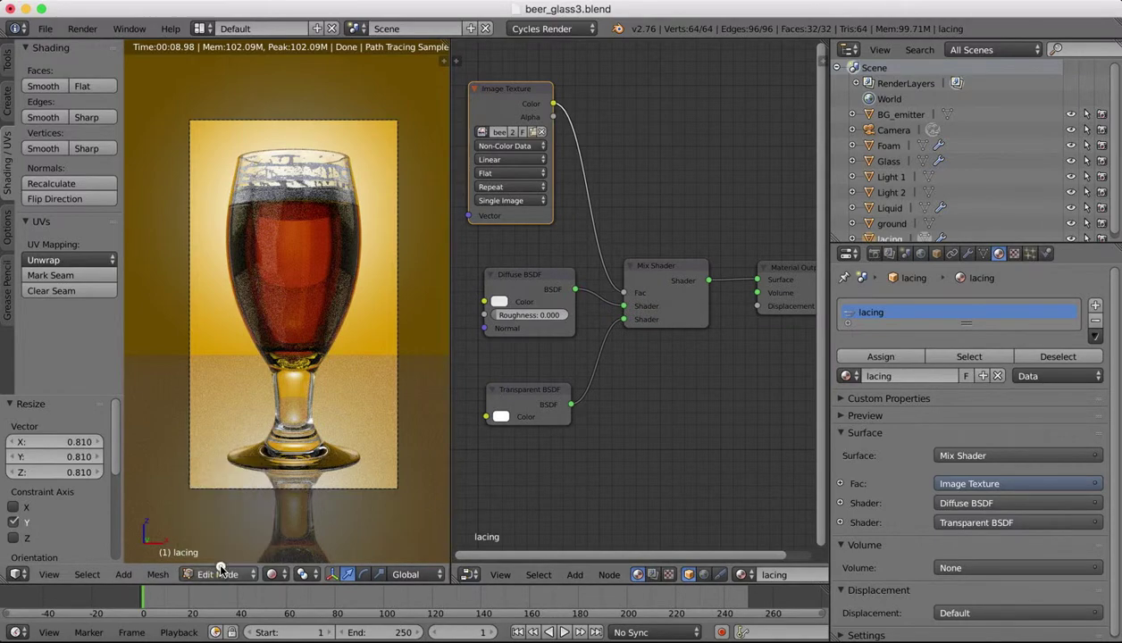
{"action": "left_click", "coordinate": [219, 579]}
{"action": "left_click", "coordinate": [217, 550]}
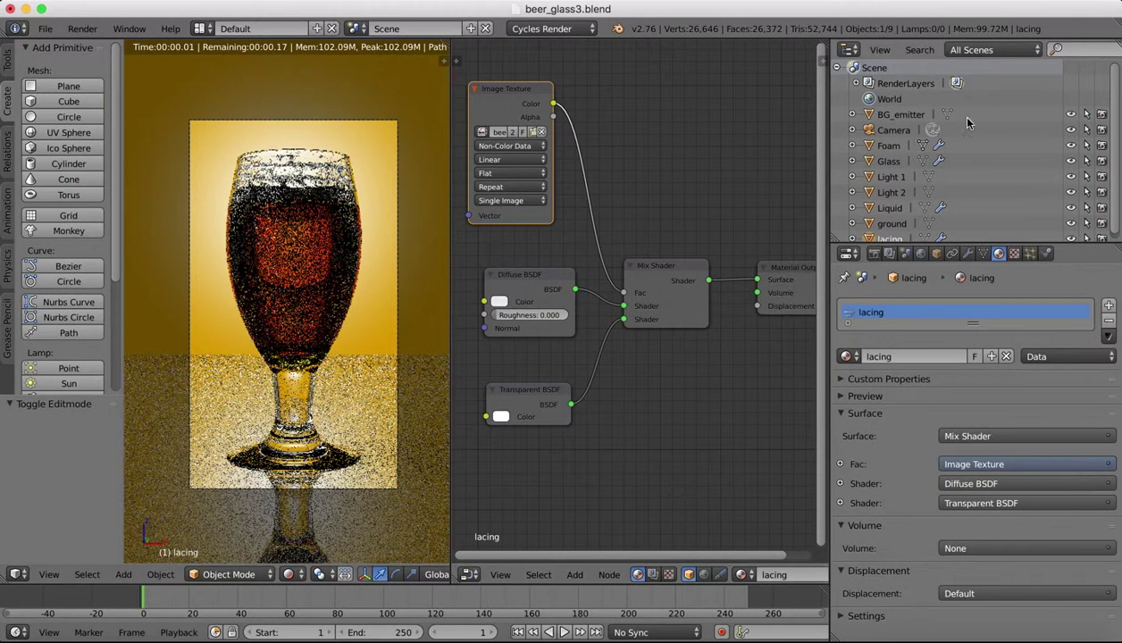
{"action": "left_click", "coordinate": [889, 161]}
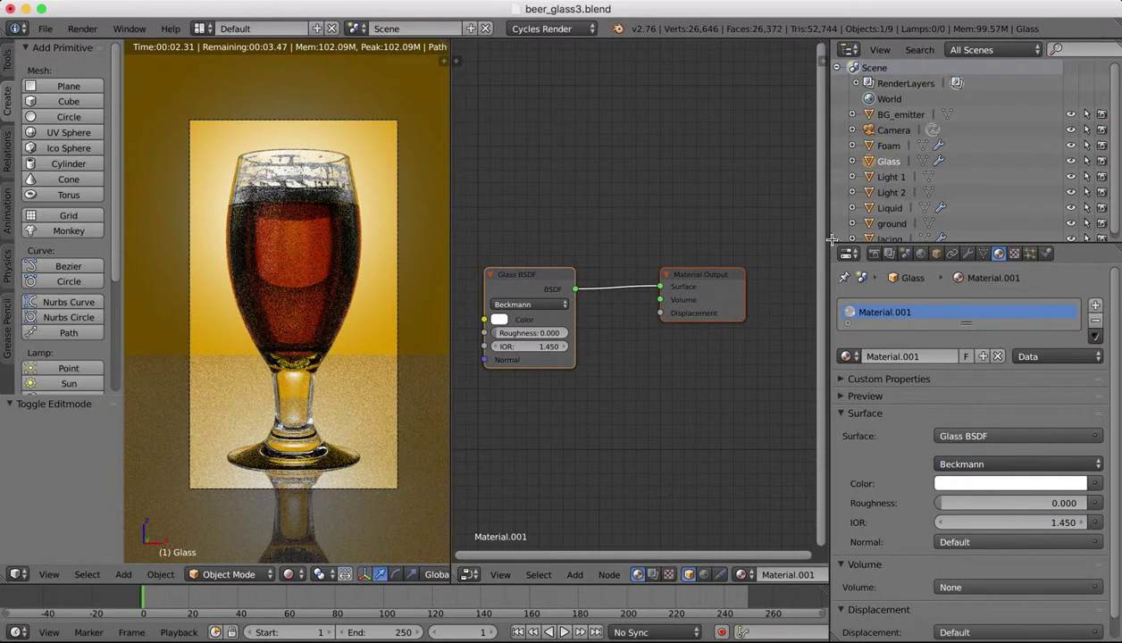
{"action": "left_click_drag", "start_coordinate": [828, 240], "coordinate": [913, 239]}
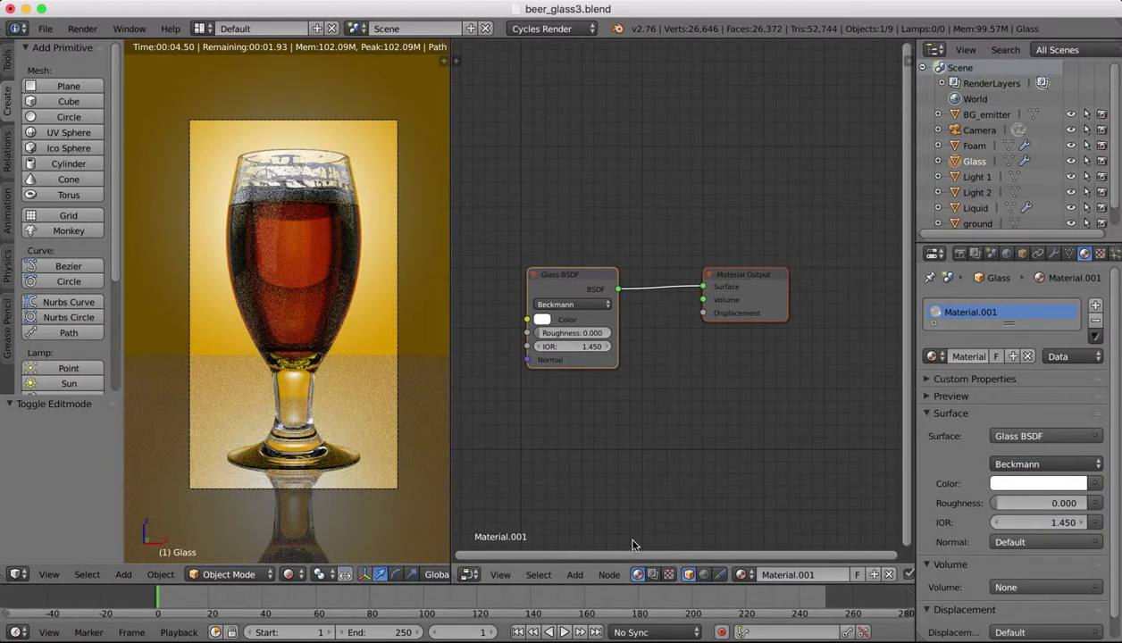
Add a Transparent BSDF node below the Glass BSDF via search.
{"action": "left_click", "coordinate": [574, 576]}
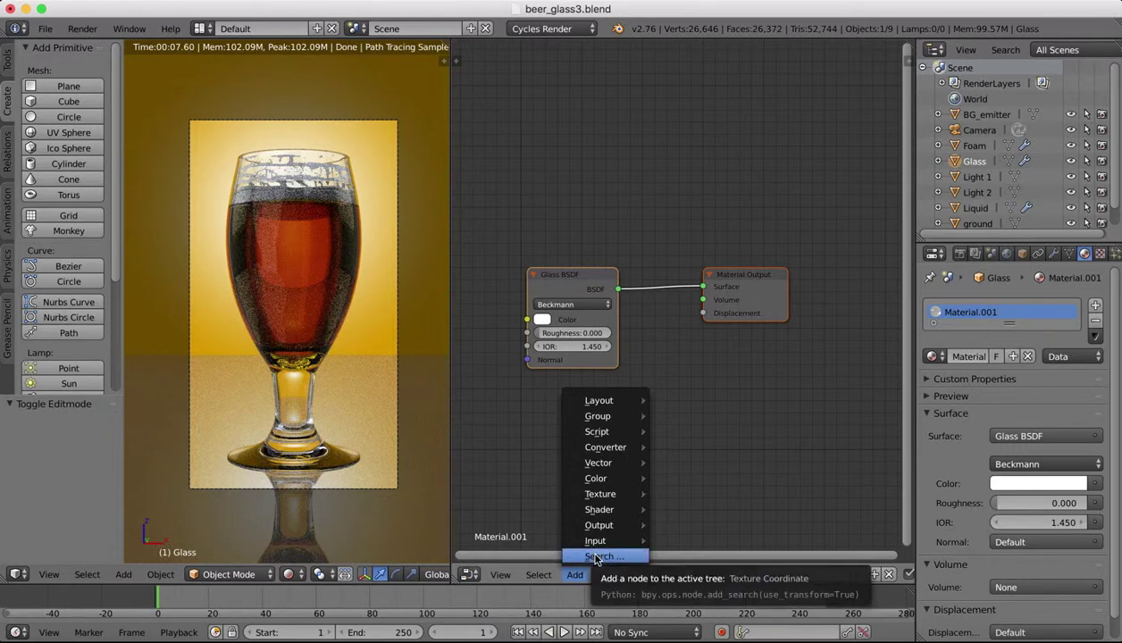
{"action": "left_click", "coordinate": [596, 557]}
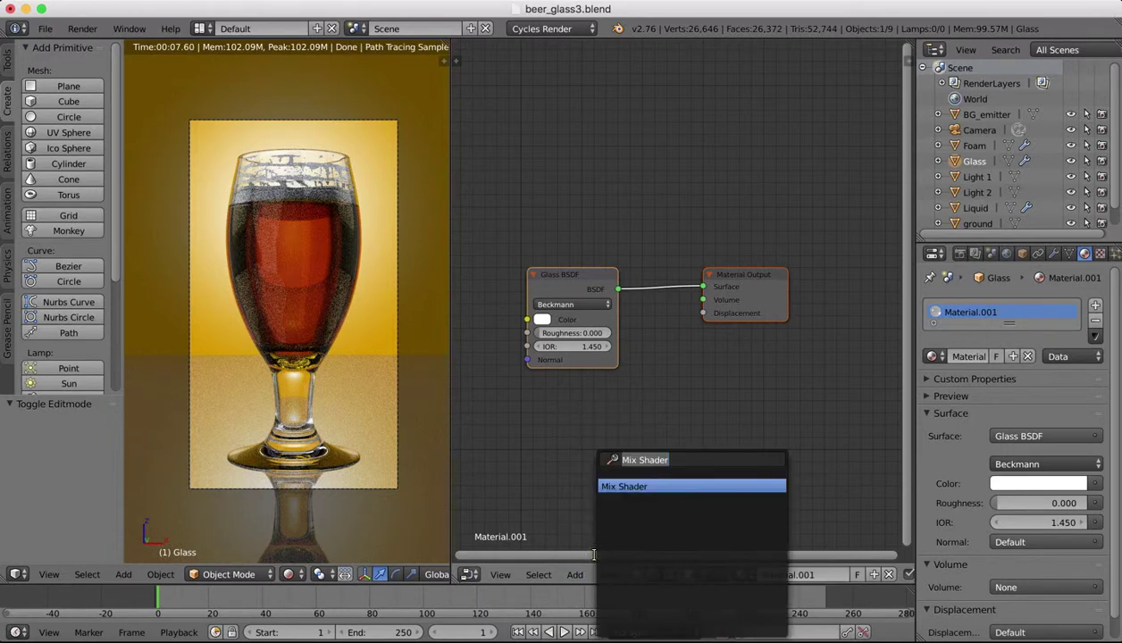
{"action": "type", "text": "trans"}
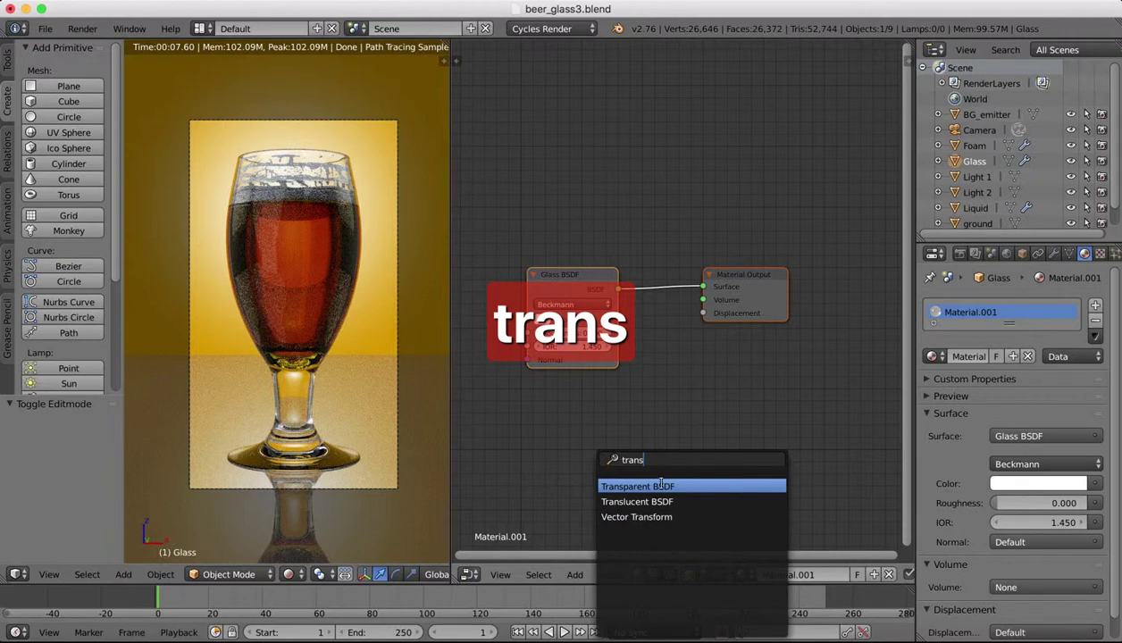
{"action": "left_click", "coordinate": [661, 486]}
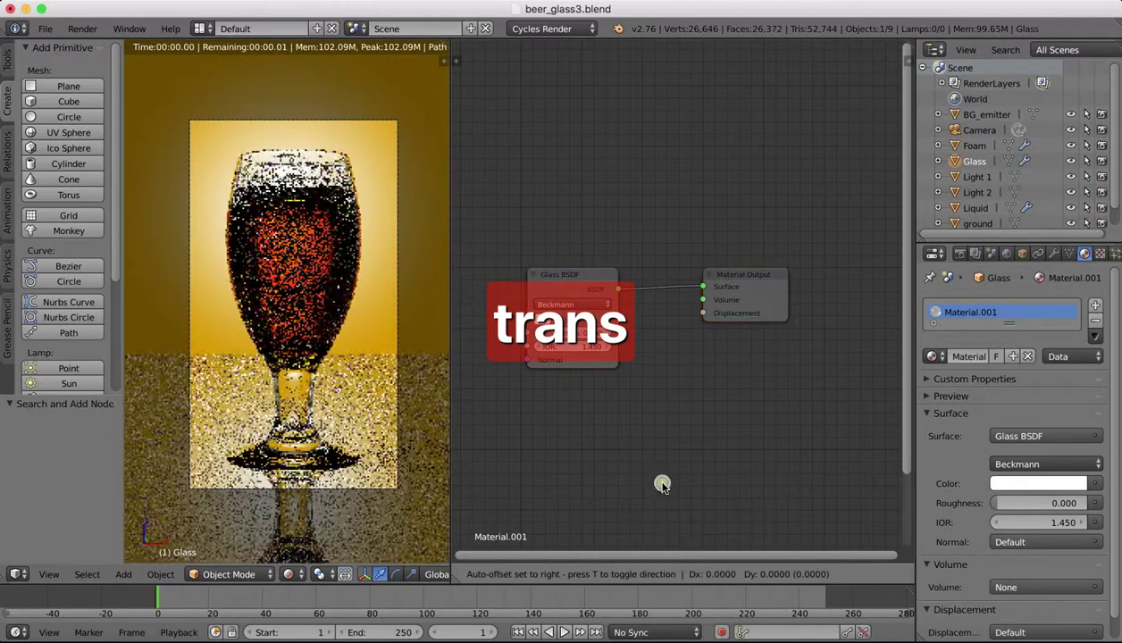
{"action": "left_click", "coordinate": [578, 297]}
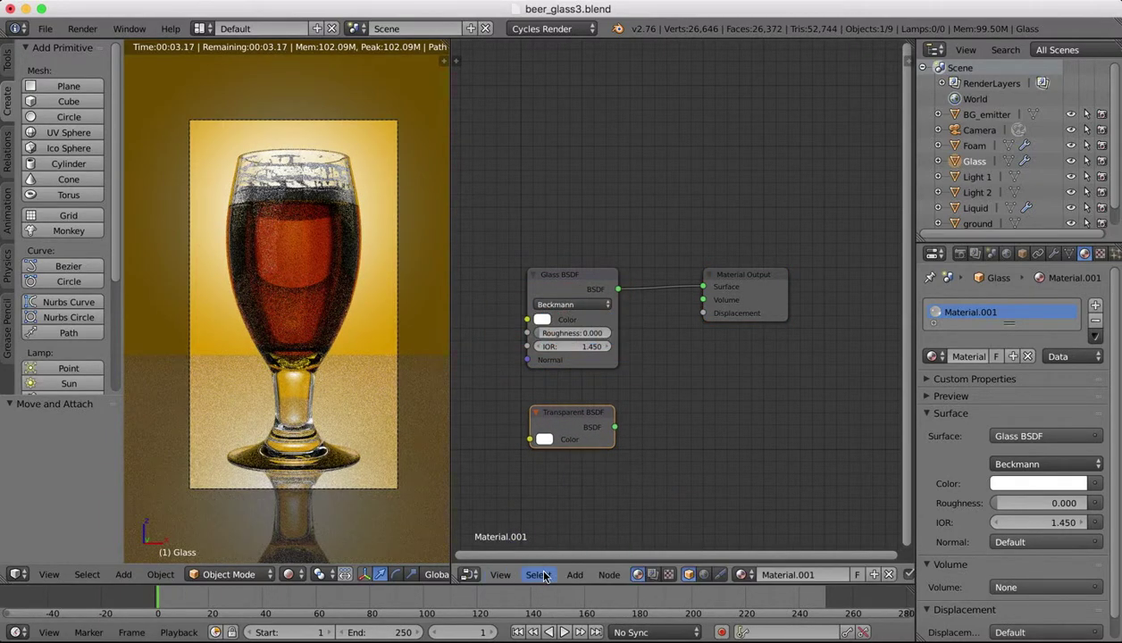
Insert a Mix Shader between Glass BSDF and Material Output, feeding Transparent BSDF into its second shader.
{"action": "left_click", "coordinate": [573, 576]}
{"action": "left_click", "coordinate": [584, 556]}
{"action": "type", "text": "mix"}
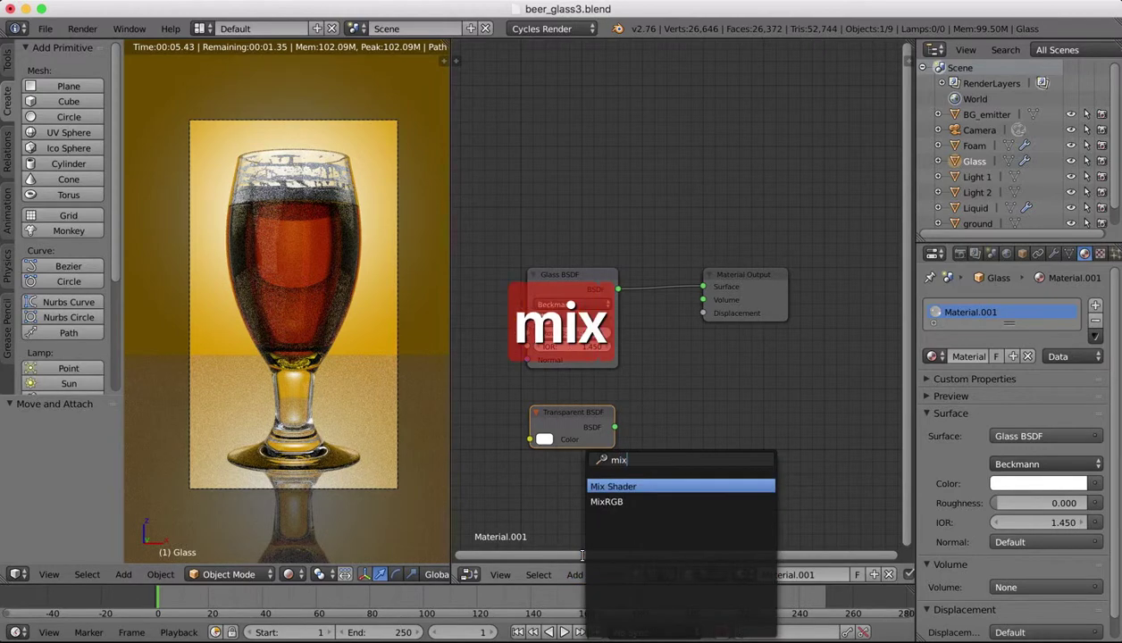
{"action": "key", "text": "Return"}
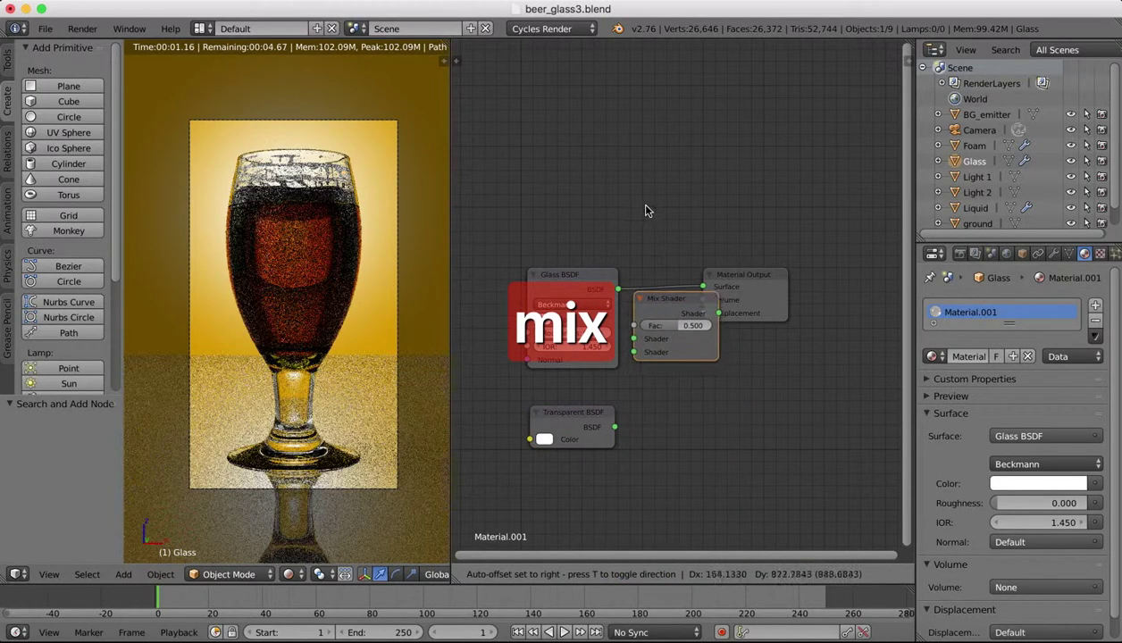
{"action": "left_click", "coordinate": [646, 162]}
{"action": "left_click_drag", "start_coordinate": [694, 251], "coordinate": [731, 304]}
{"action": "left_click_drag", "start_coordinate": [615, 427], "coordinate": [693, 357]}
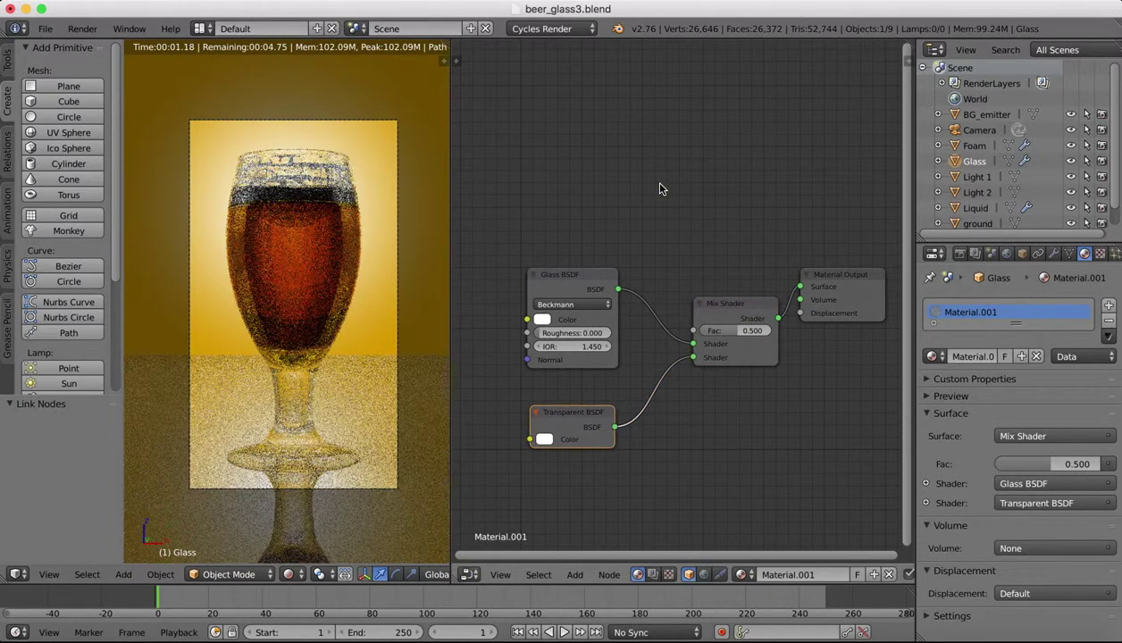
Add a Light Path node above the Glass BSDF.
{"action": "left_click", "coordinate": [575, 574]}
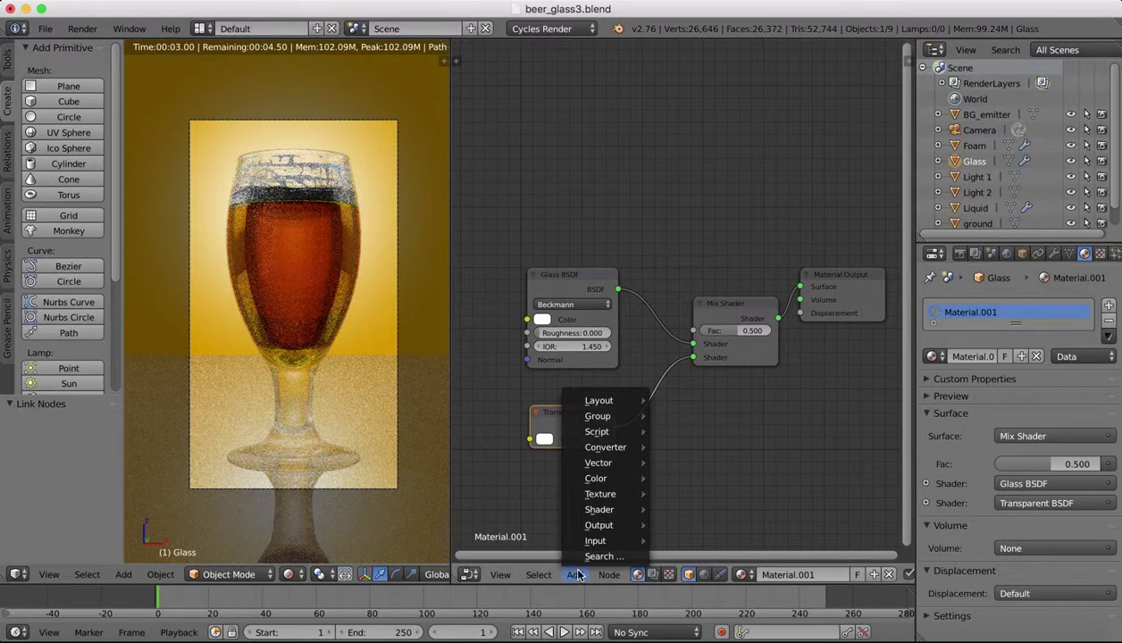
{"action": "left_click", "coordinate": [592, 557]}
{"action": "type", "text": "ligh"}
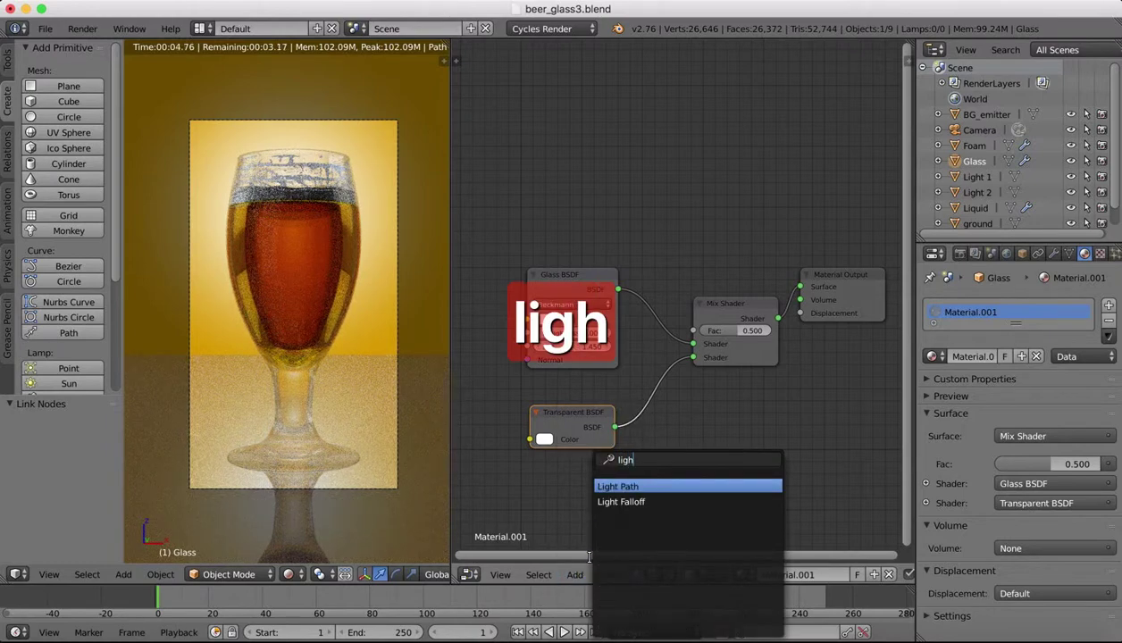
{"action": "left_click", "coordinate": [629, 486]}
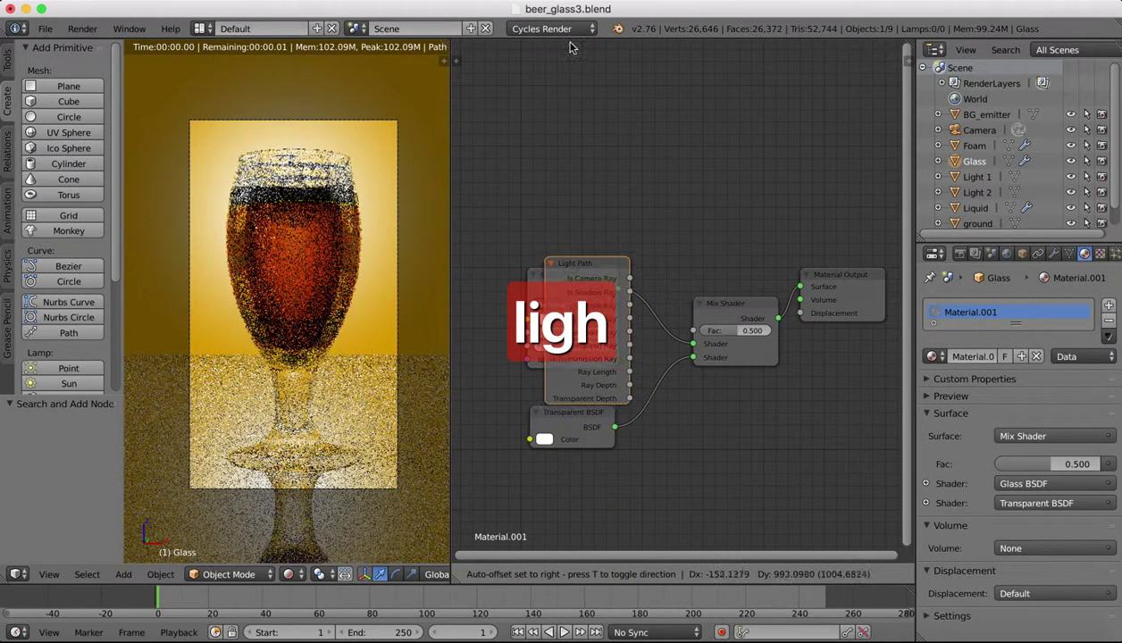
{"action": "left_click", "coordinate": [579, 90]}
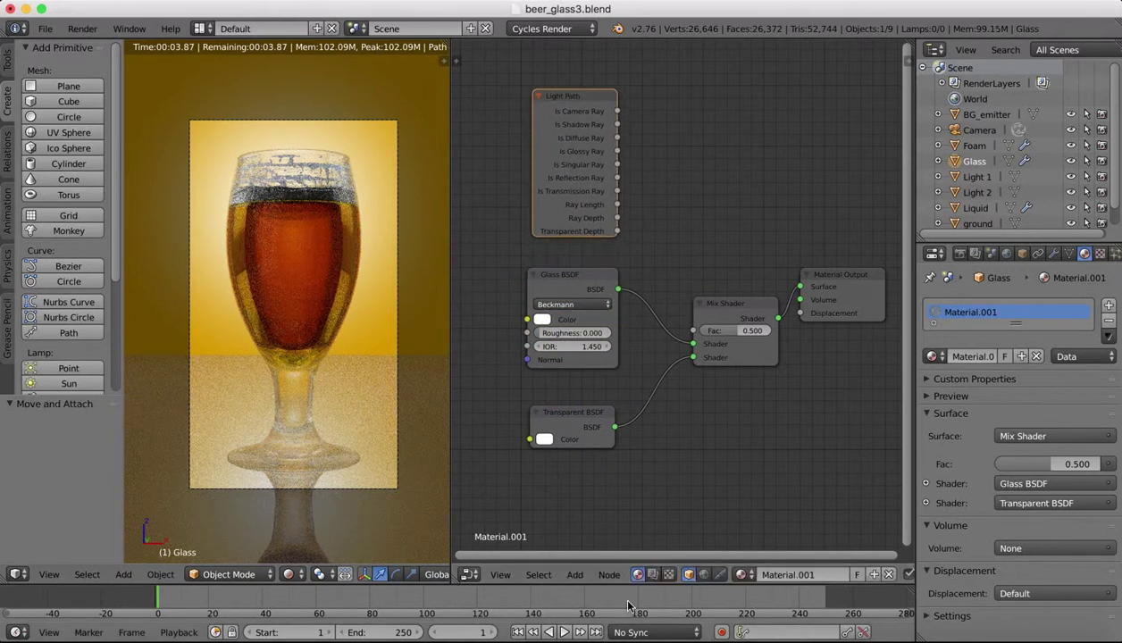
Add a Math Add node, placed clear of the Mix Shader.
{"action": "left_click", "coordinate": [574, 574]}
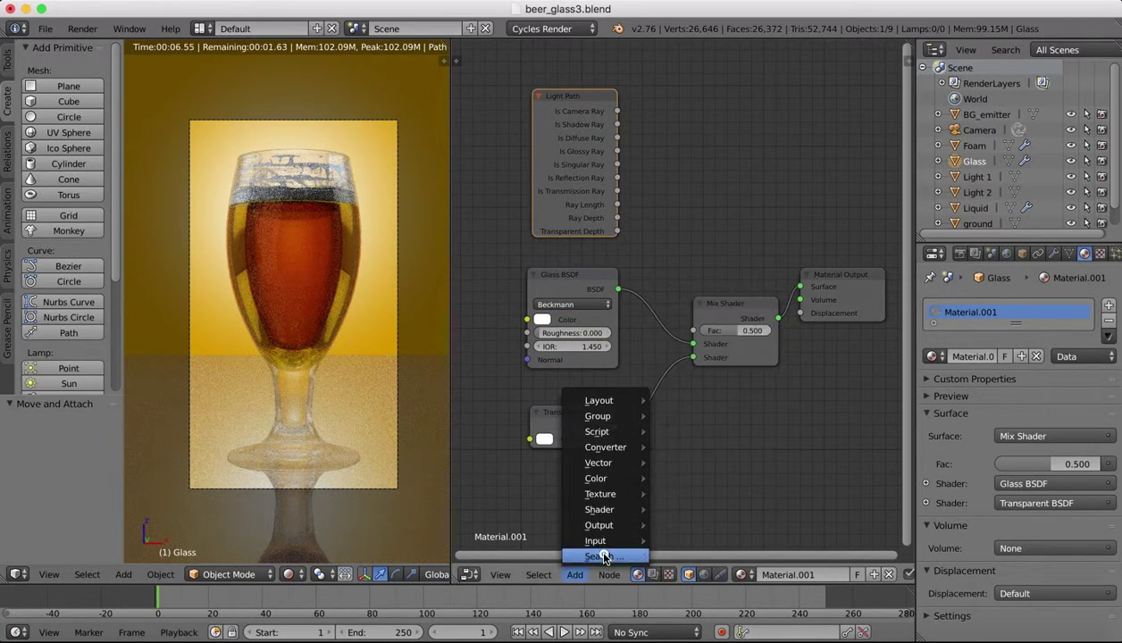
{"action": "right_click", "coordinate": [597, 557]}
{"action": "type", "text": "math"}
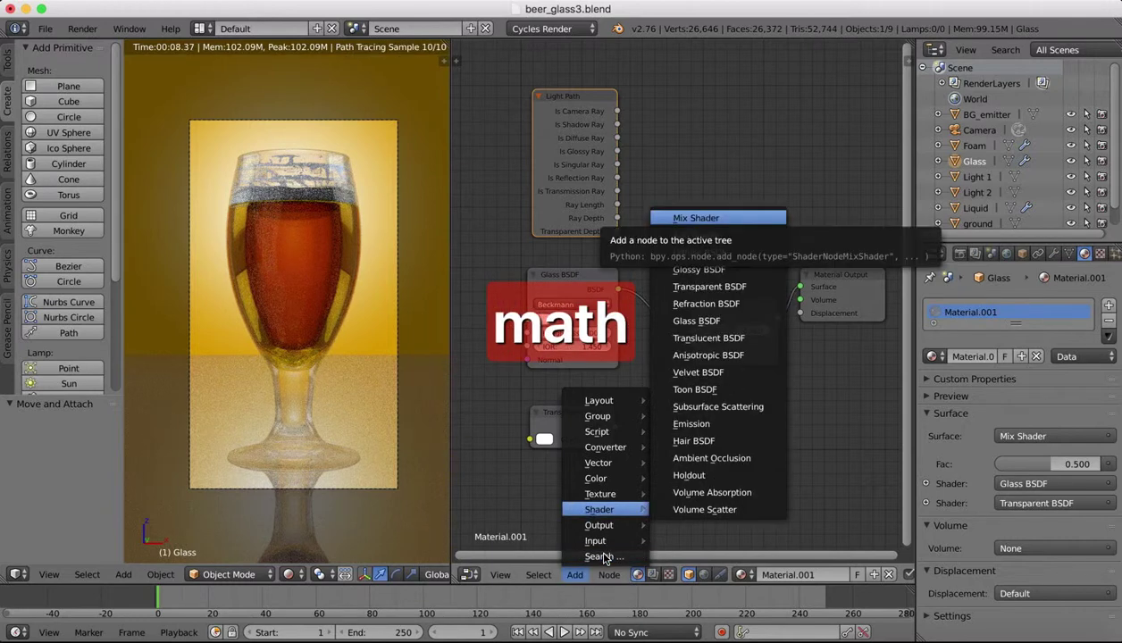
{"action": "left_click", "coordinate": [598, 556]}
{"action": "type", "text": "math"}
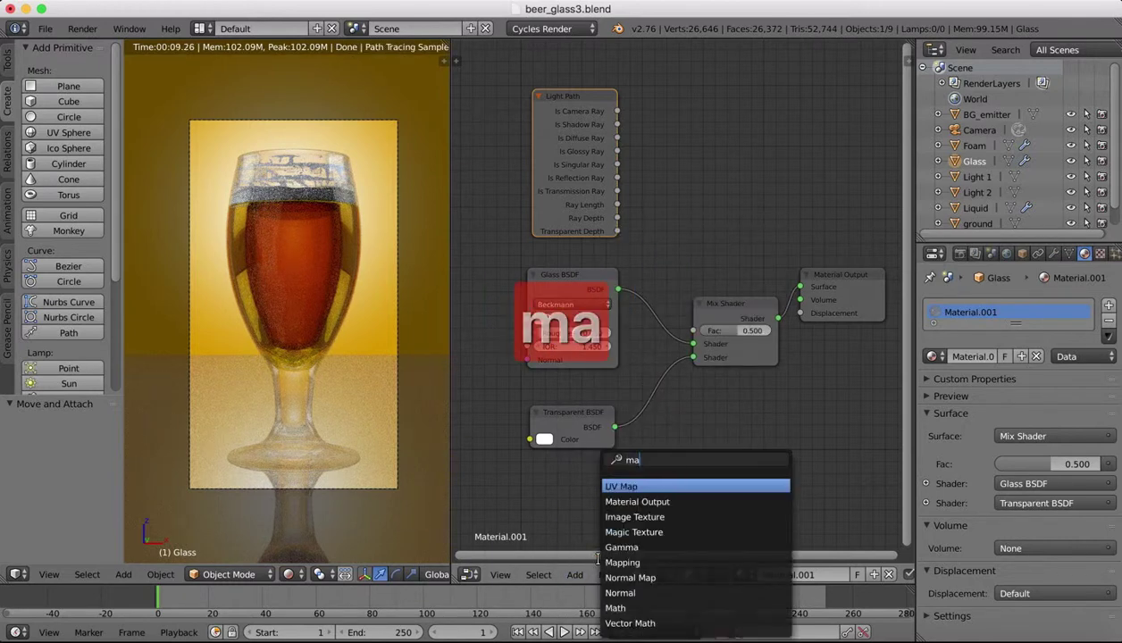
{"action": "left_click", "coordinate": [629, 485]}
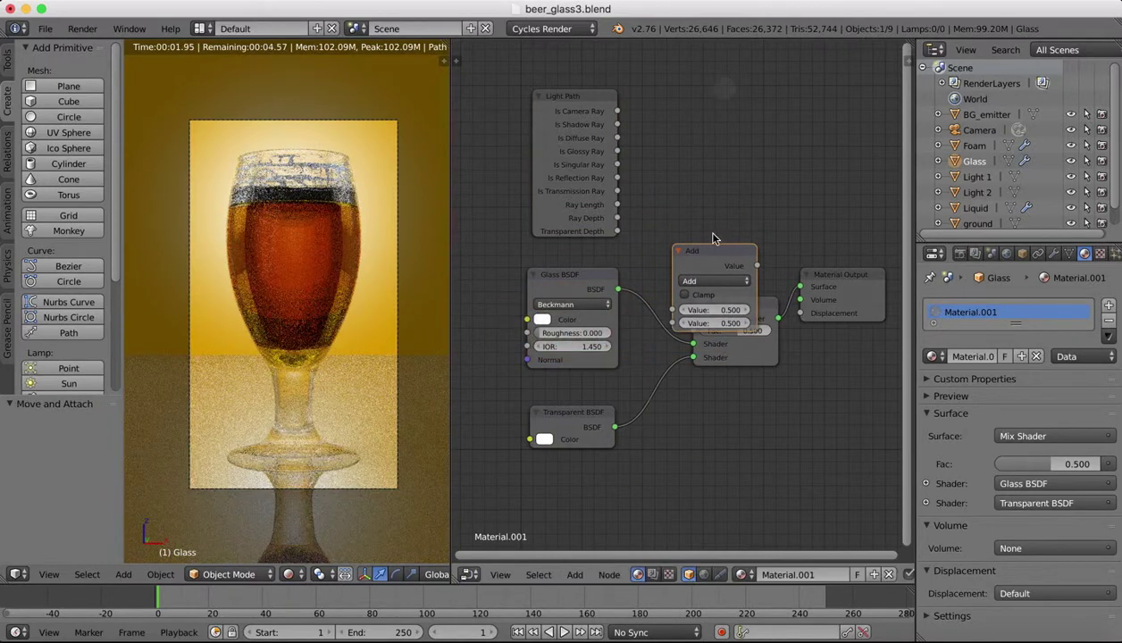
{"action": "right_click", "coordinate": [714, 243]}
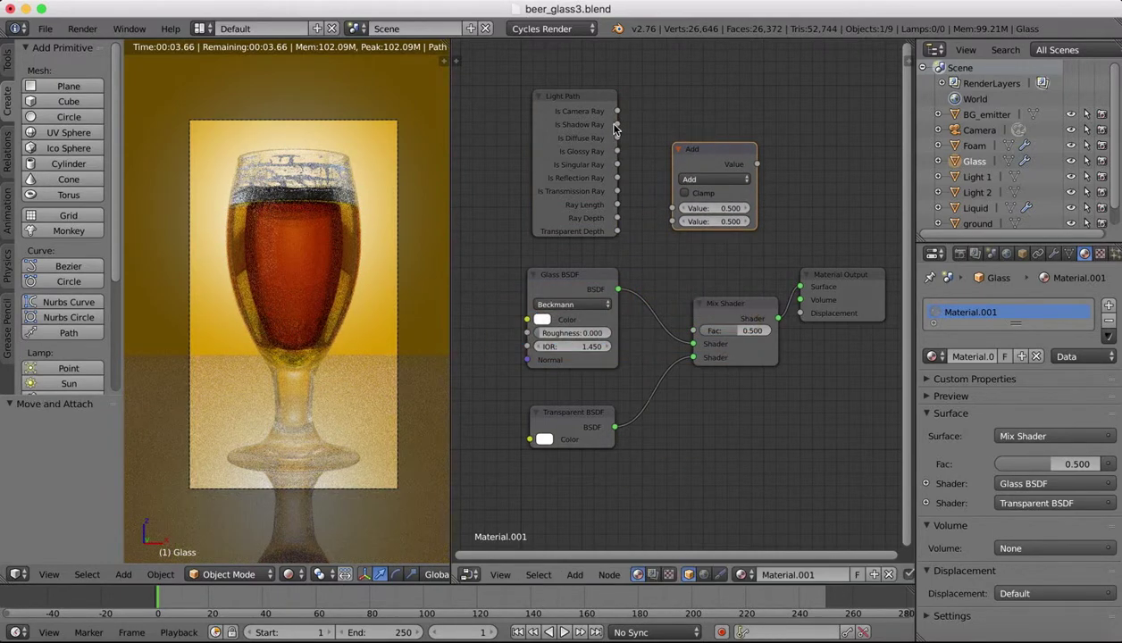
Wire Is Shadow Ray and Is Diffuse Ray into the Add node, its output into Mix Shader Fac.
{"action": "left_click_drag", "start_coordinate": [617, 124], "coordinate": [672, 208]}
{"action": "left_click_drag", "start_coordinate": [619, 140], "coordinate": [672, 220]}
{"action": "left_click_drag", "start_coordinate": [572, 95], "coordinate": [525, 85]}
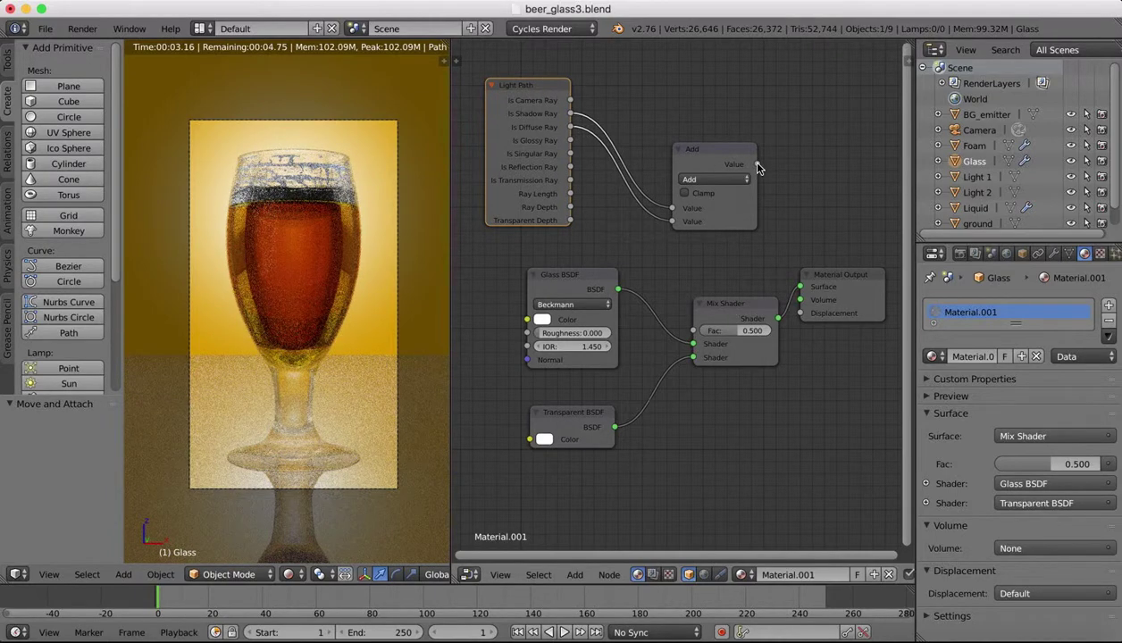
{"action": "left_click_drag", "start_coordinate": [756, 164], "coordinate": [800, 307]}
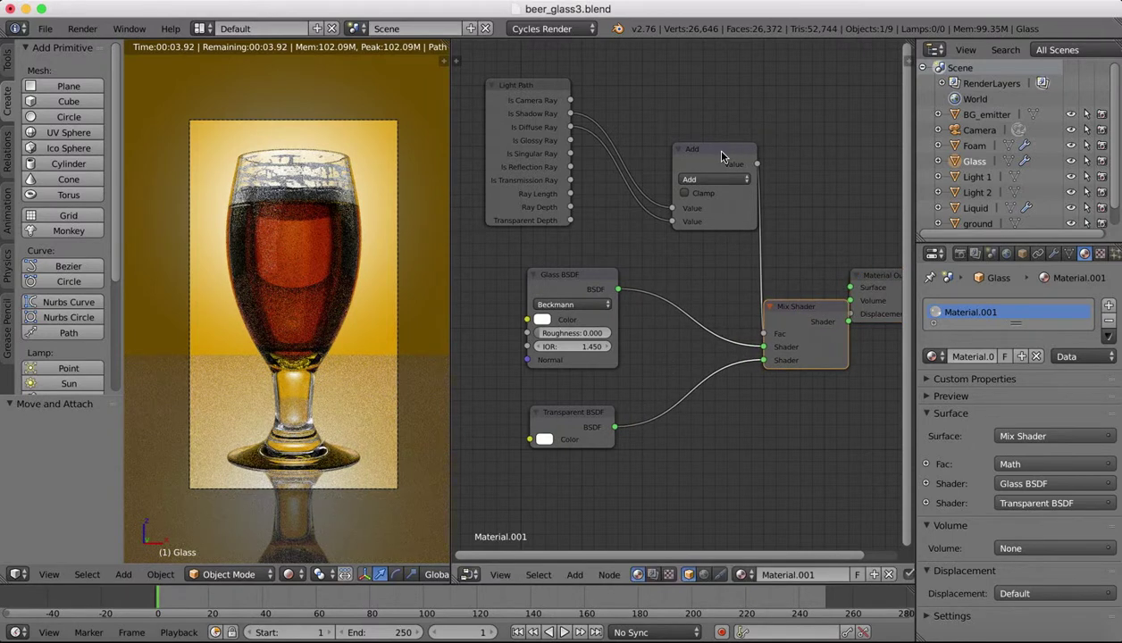
{"action": "left_click_drag", "start_coordinate": [713, 152], "coordinate": [673, 152]}
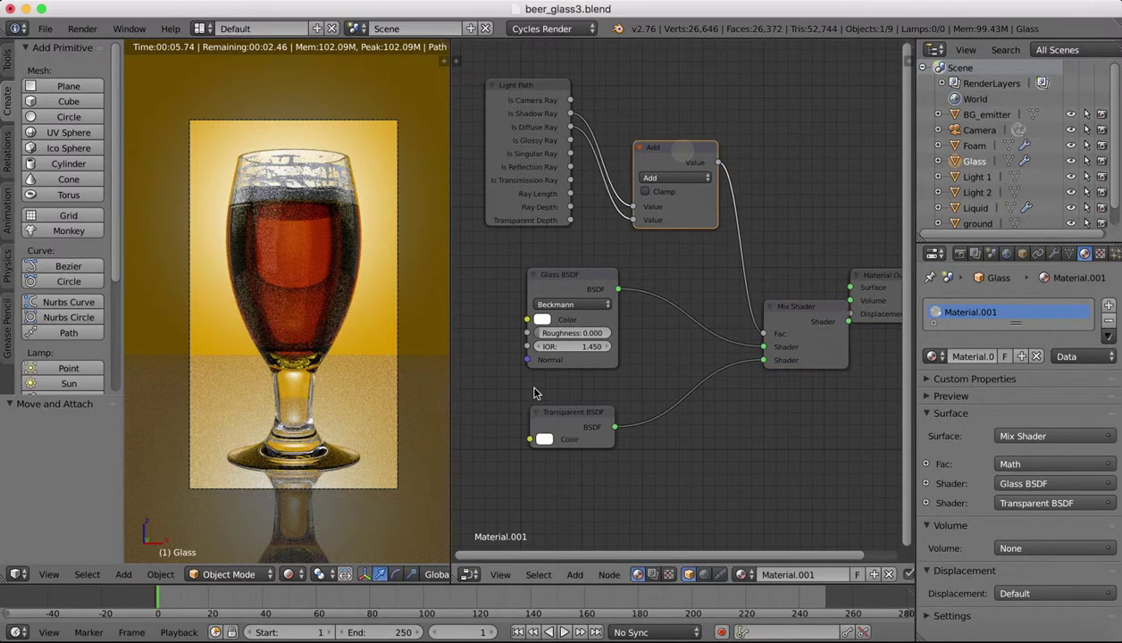
{"action": "left_click_drag", "start_coordinate": [570, 413], "coordinate": [555, 410]}
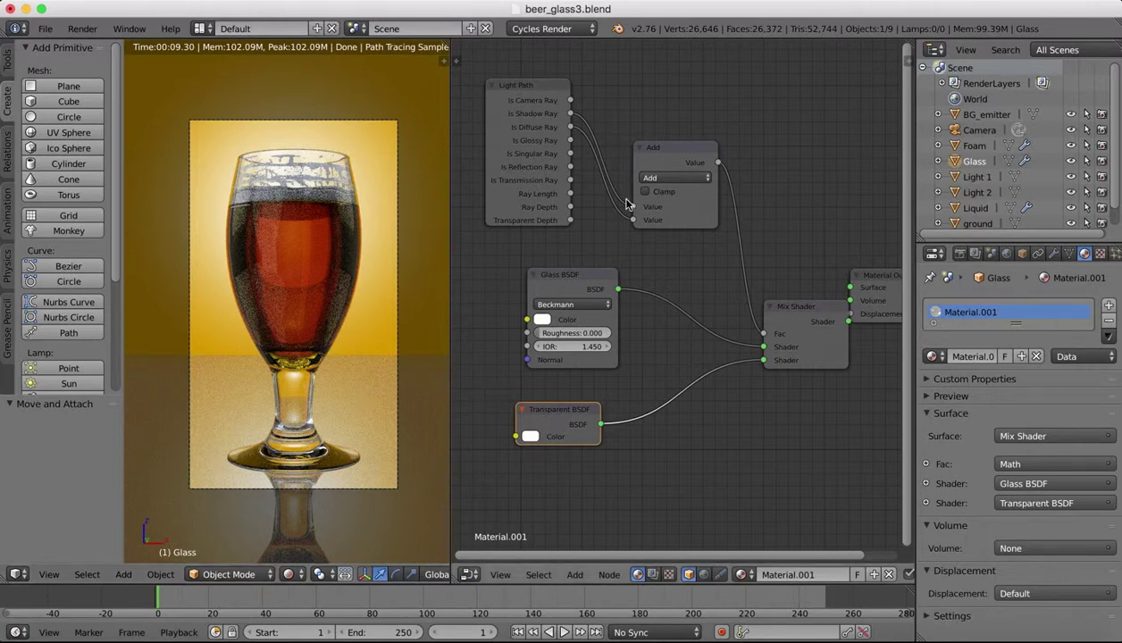
{"action": "left_click_drag", "start_coordinate": [626, 204], "coordinate": [632, 206]}
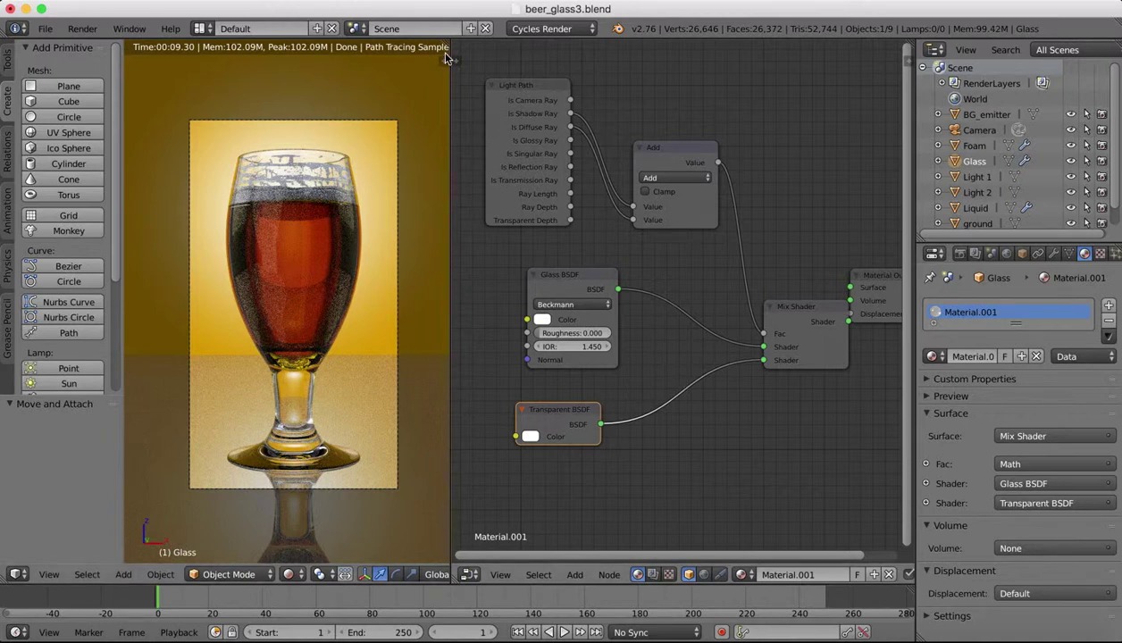
Merge the Node Editor into the 3D viewport and zoom the rendered beer glass out slightly.
{"action": "mouse_move", "coordinate": [444, 45]}
{"action": "left_mouse_down"}
{"action": "mouse_move", "coordinate": [580, 82]}
{"action": "mouse_move", "coordinate": [688, 69]}
{"action": "mouse_move", "coordinate": [638, 70]}
{"action": "left_mouse_up"}
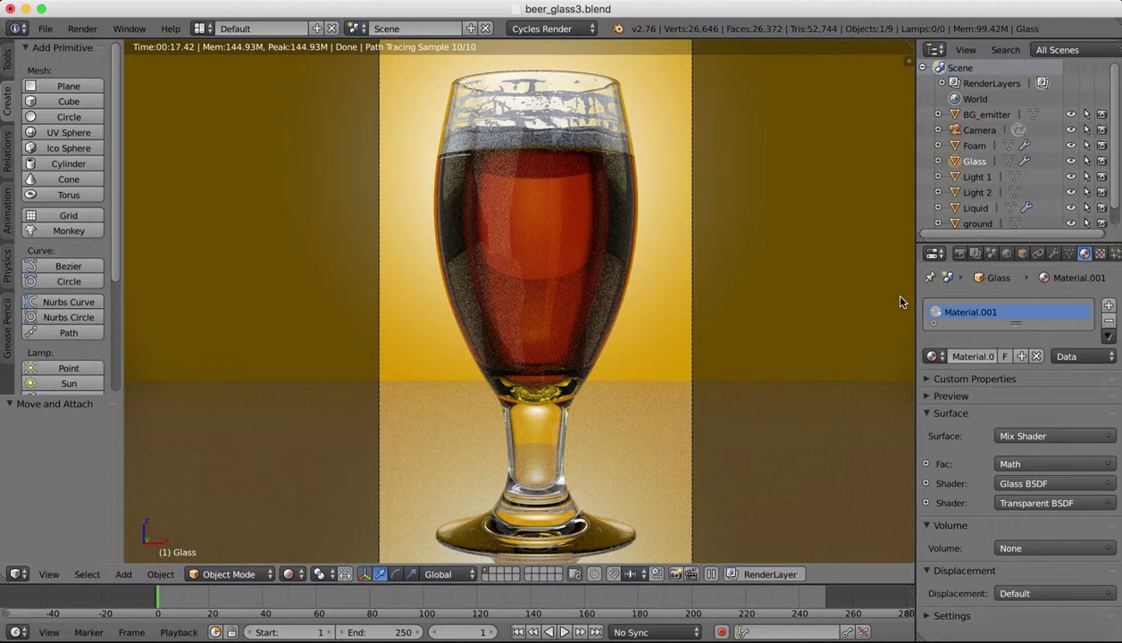
{"action": "scroll", "coordinate": [760, 282], "scroll_direction": "down", "scroll_amount": 1}
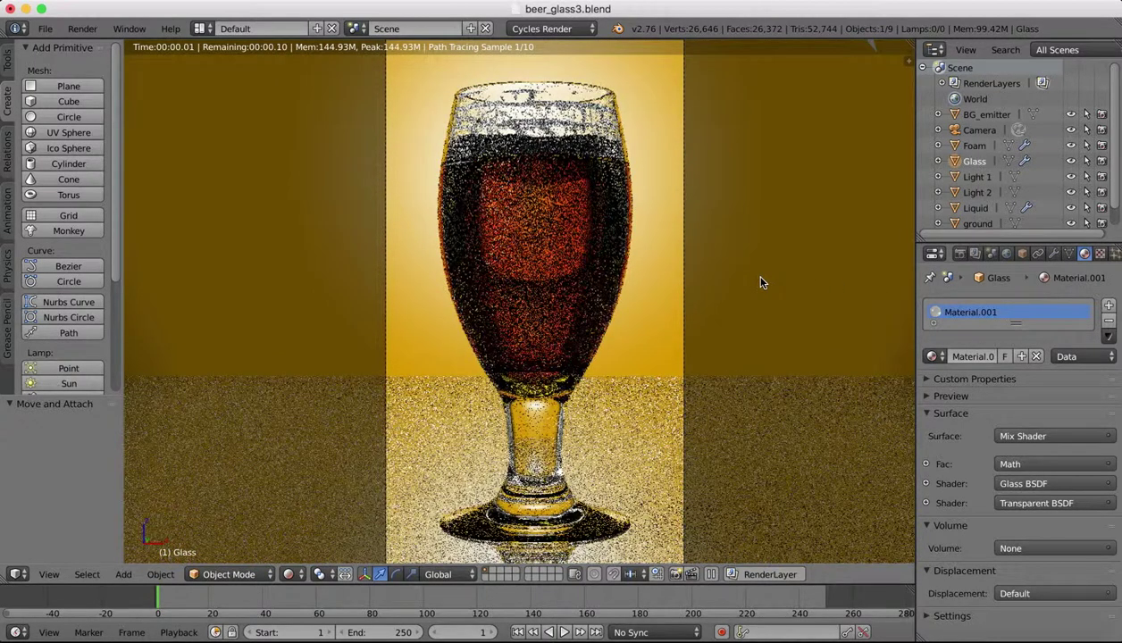
{"action": "scroll", "coordinate": [760, 282], "scroll_direction": "down", "scroll_amount": 1}
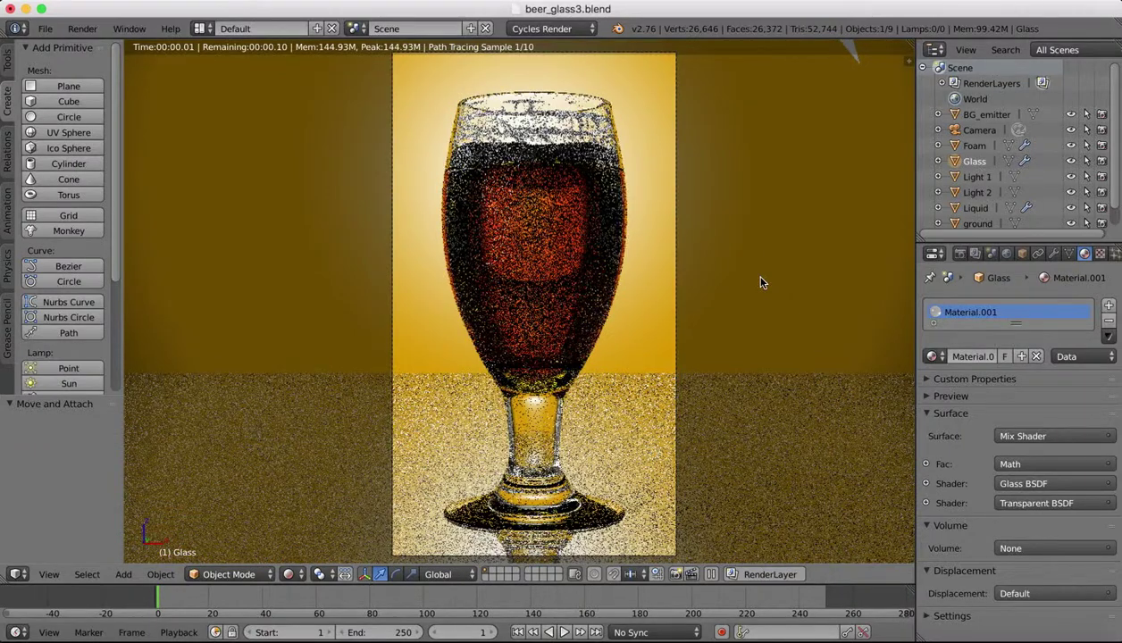